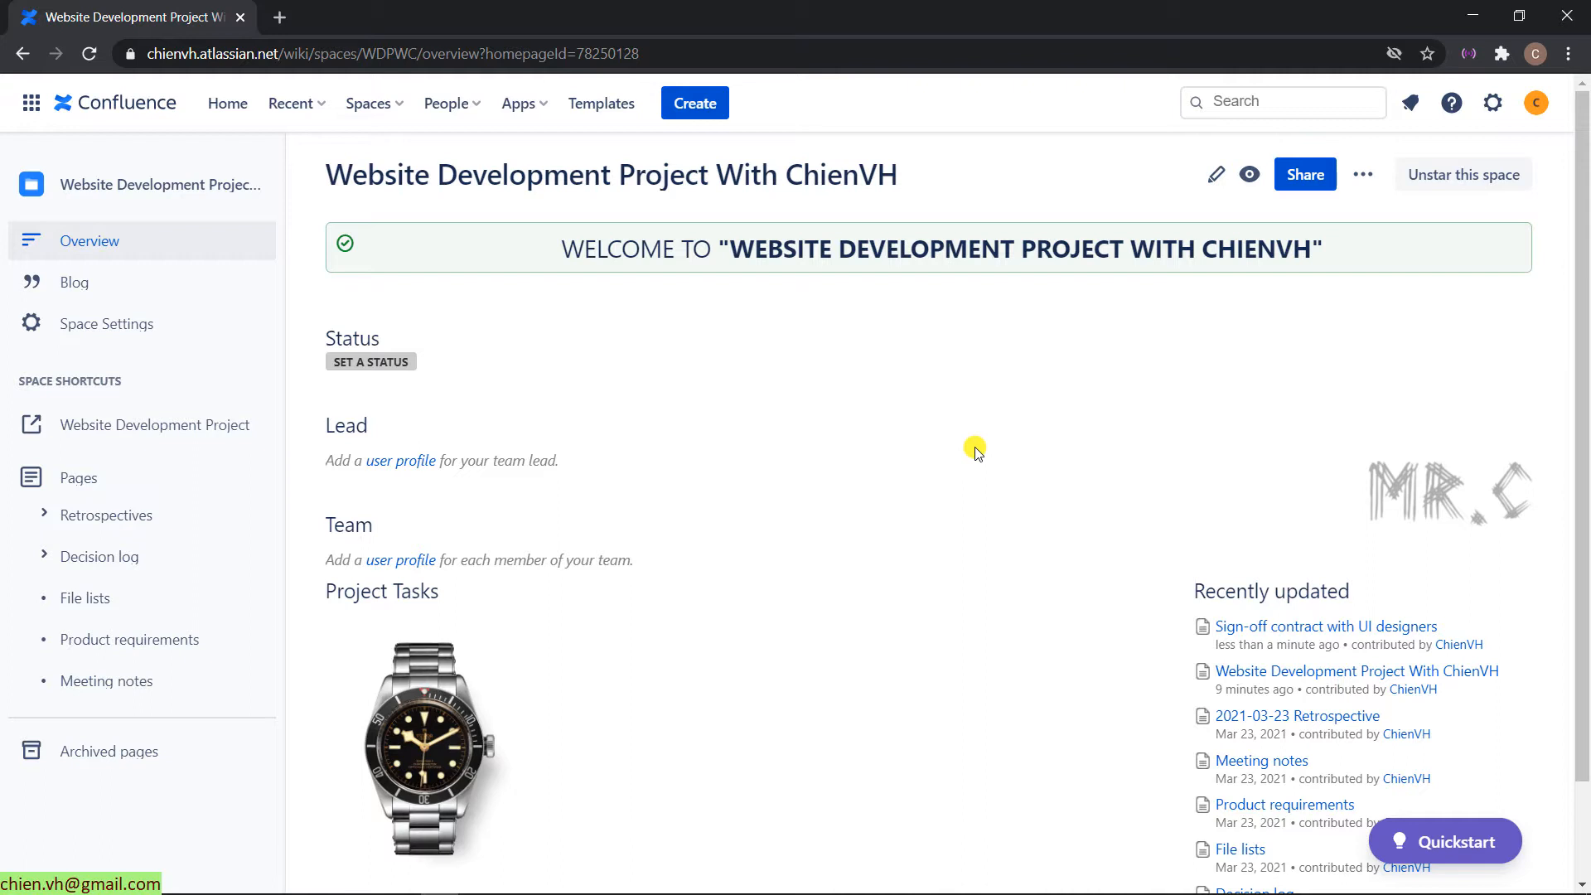
Step: Edit the space overview page and open the macro browser for a new line in the empty section below the welcome banner
click(1216, 174)
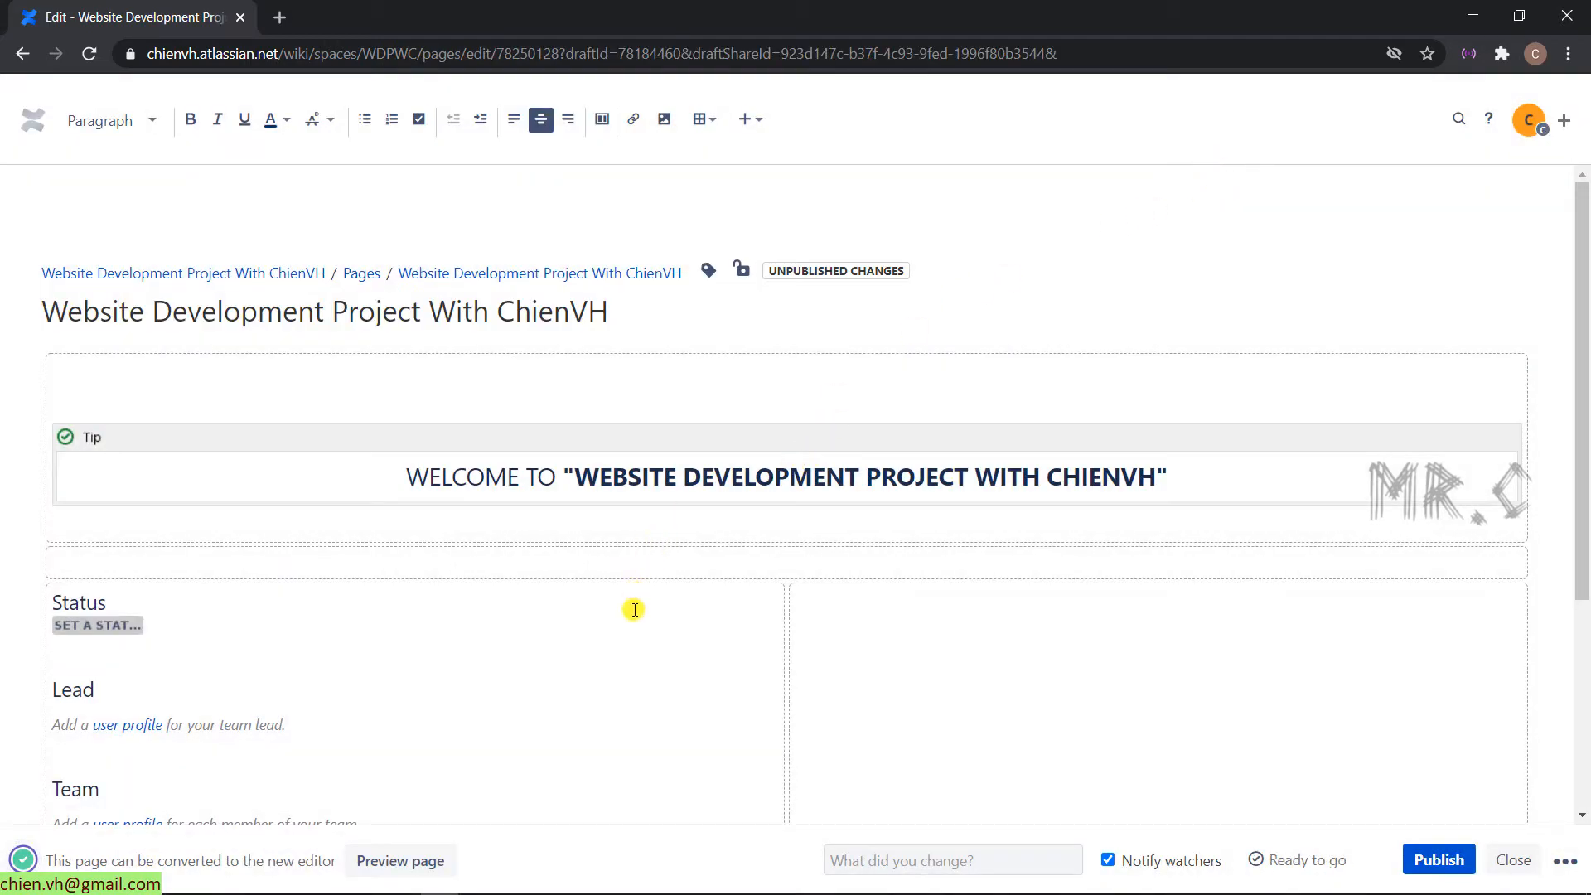
click(376, 402)
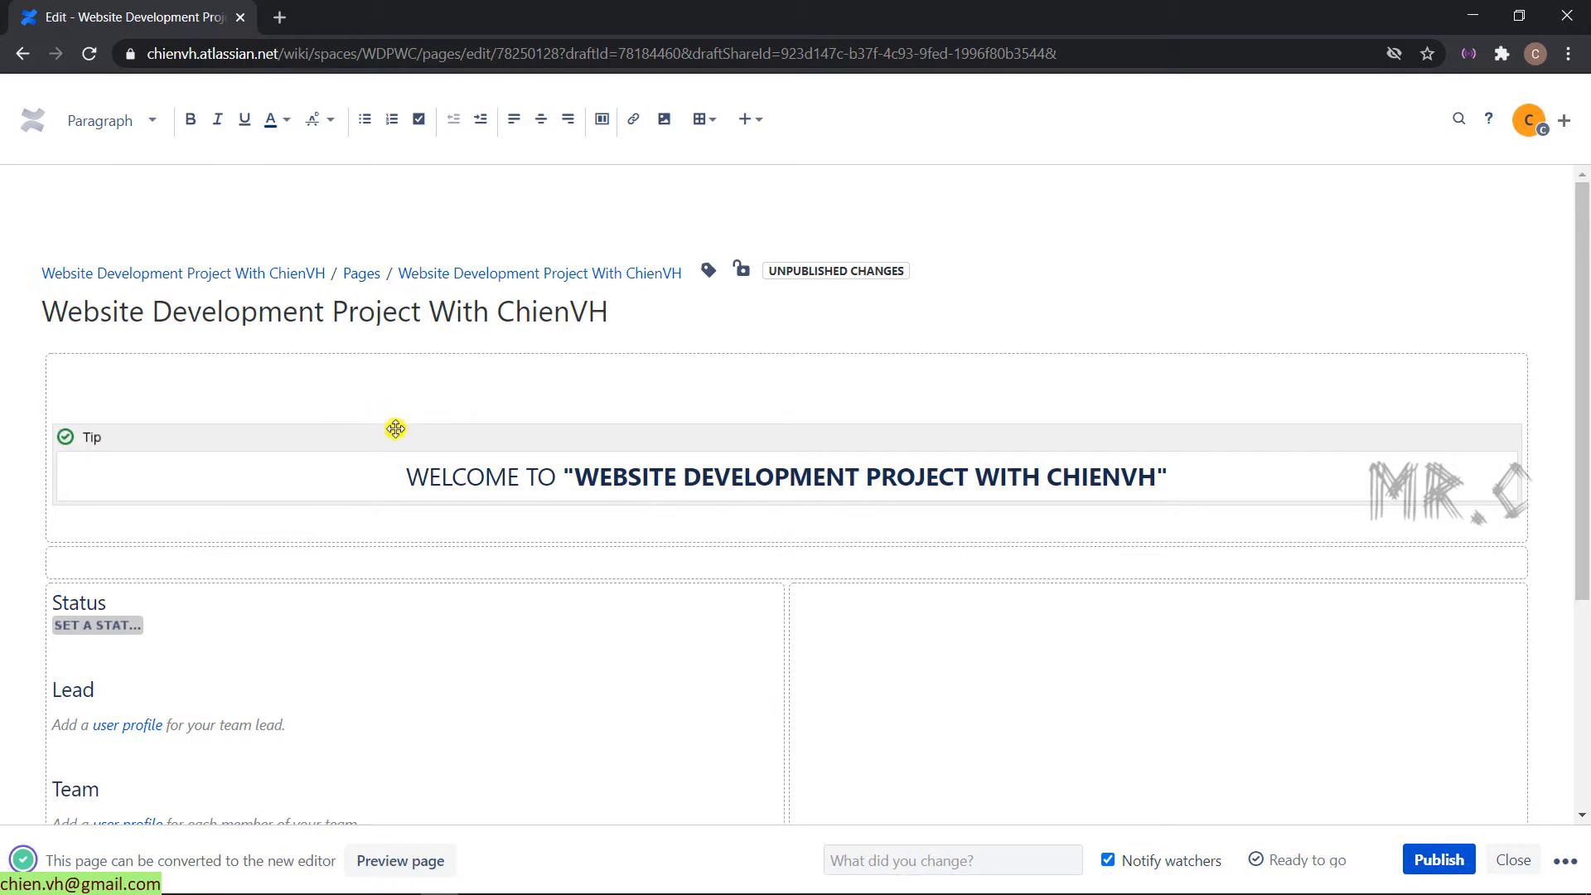
click(685, 558)
key(Return)
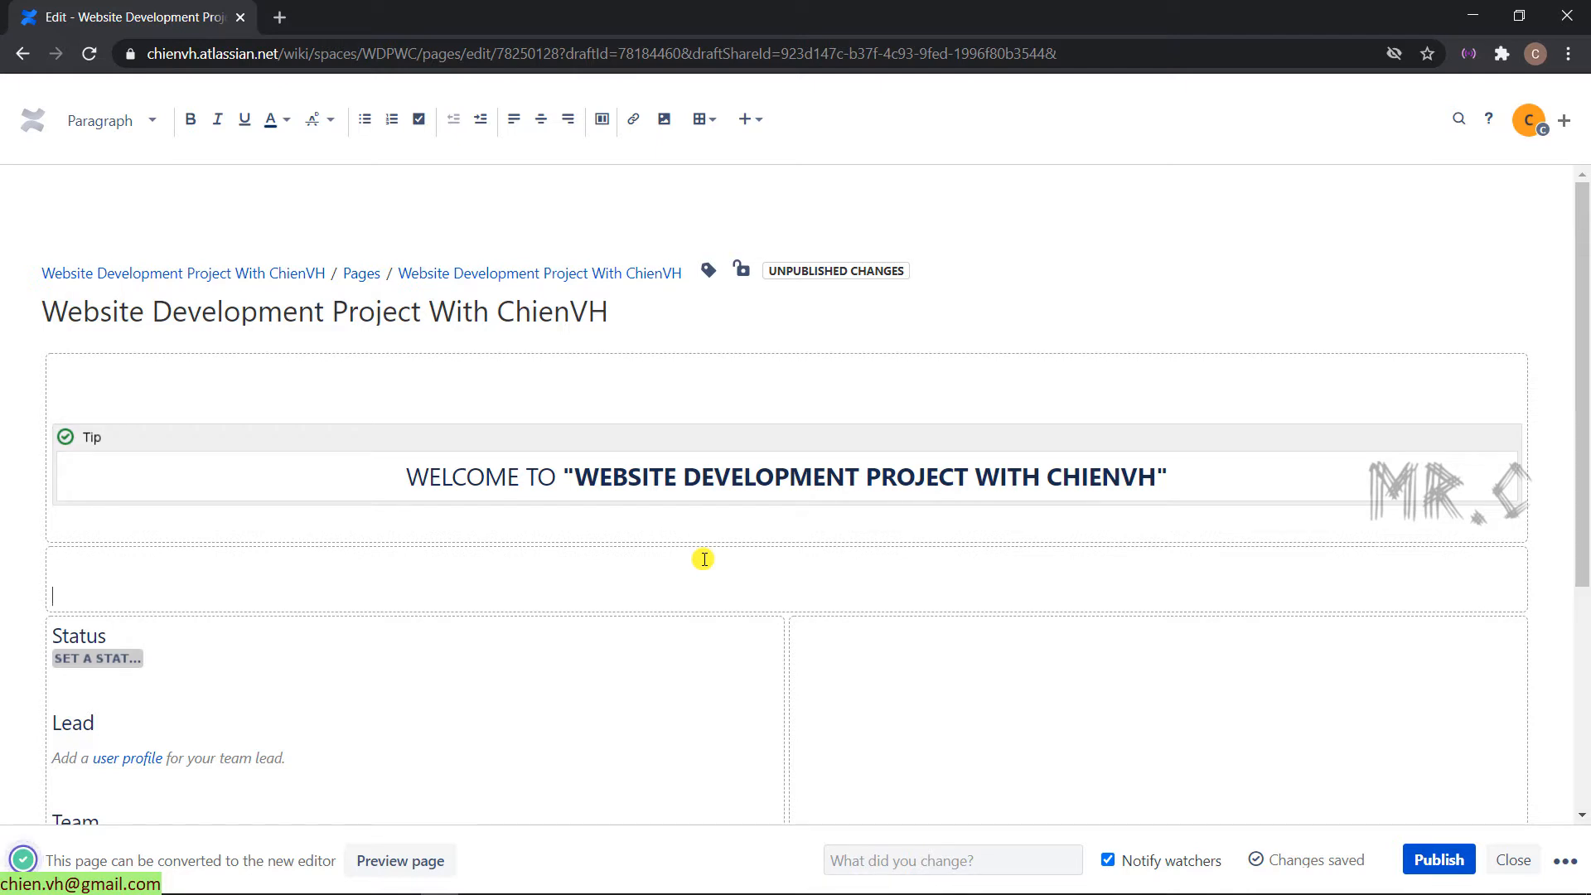
click(760, 121)
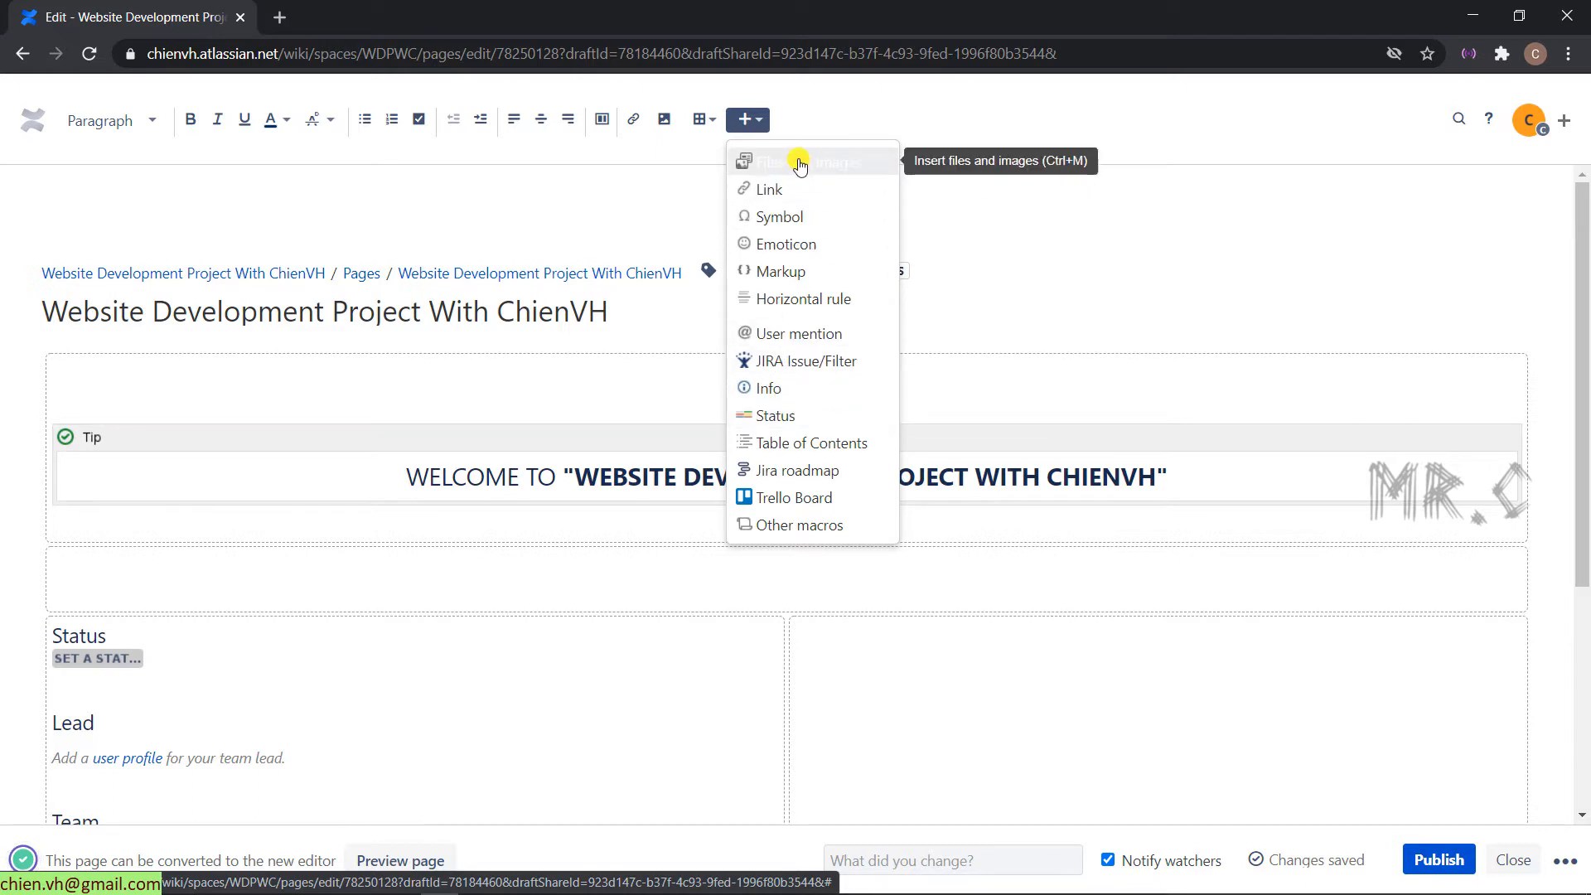
click(786, 532)
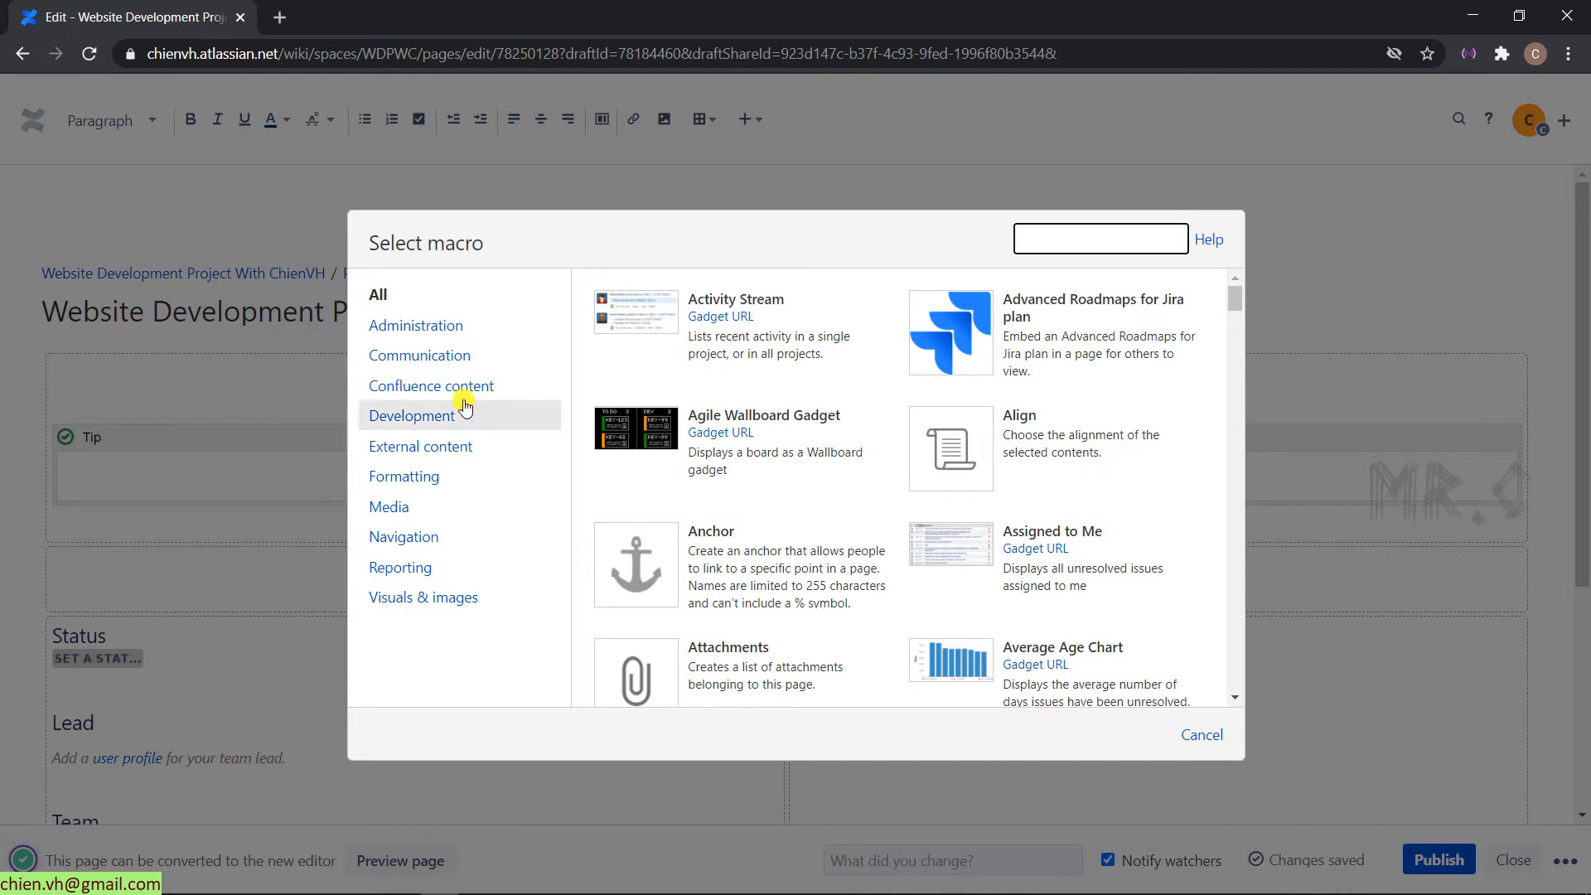
Step: Browse the Administration, Communication and Confluence content macro categories and return to the full macro list
click(461, 333)
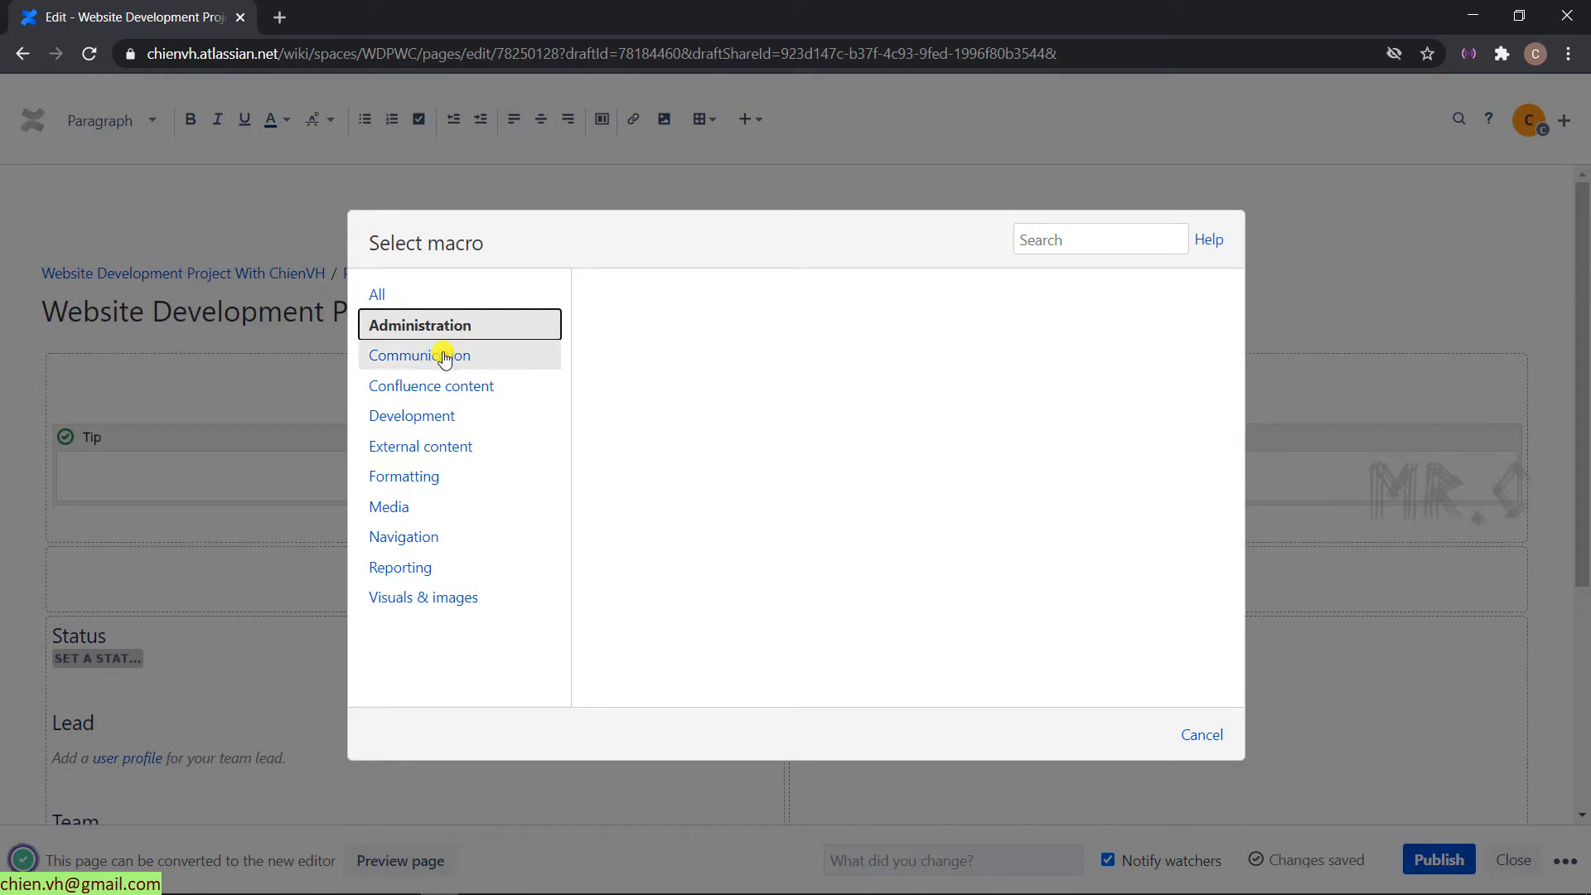
click(444, 355)
click(467, 396)
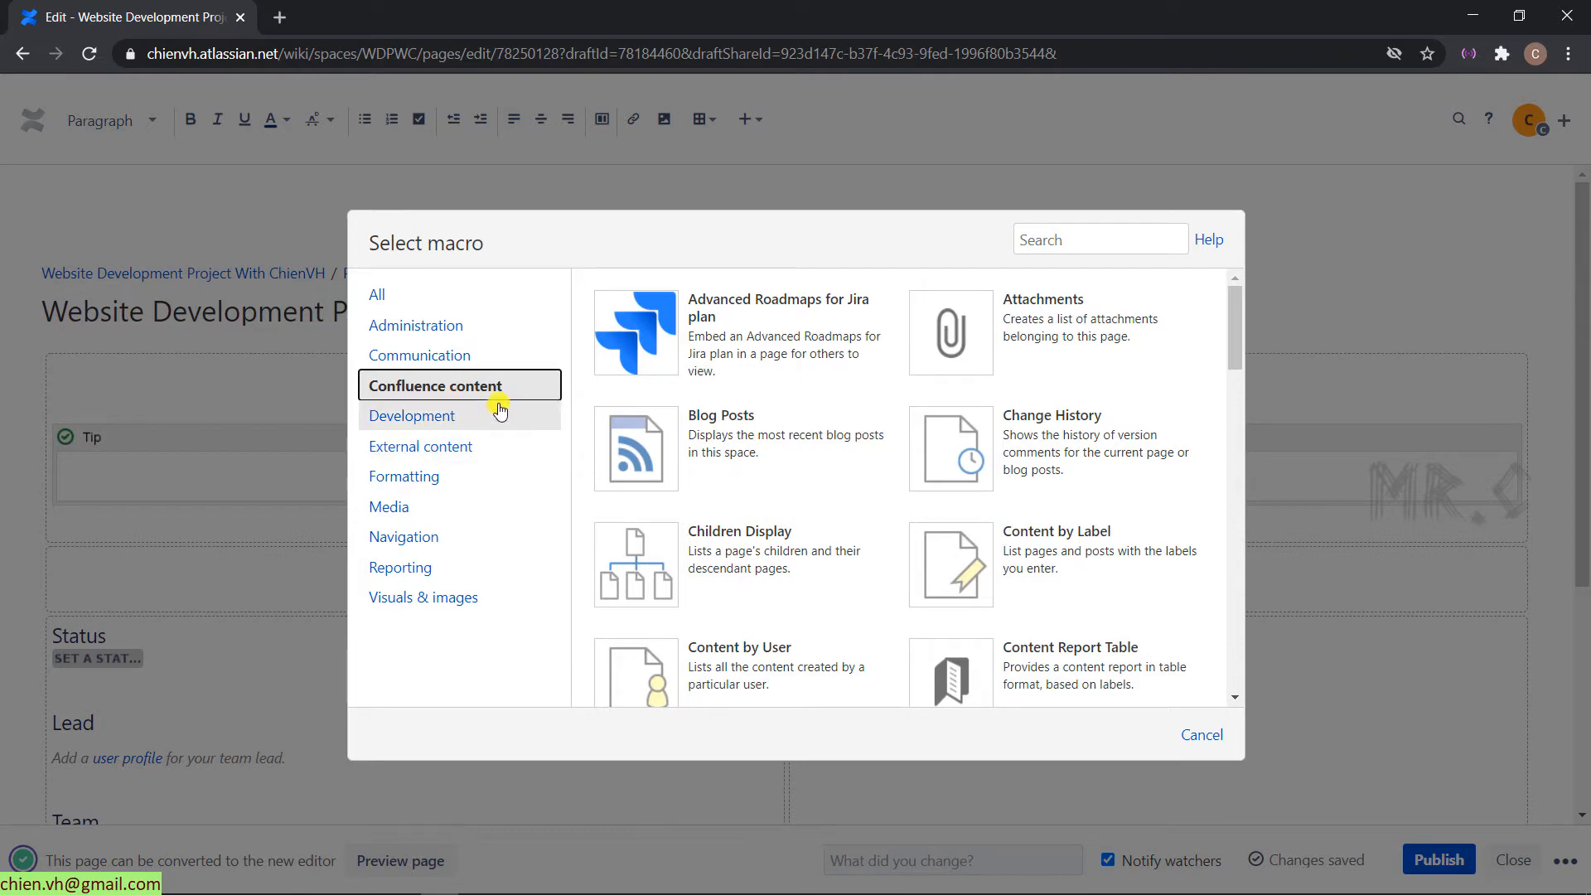
scroll(854, 514, down, 1)
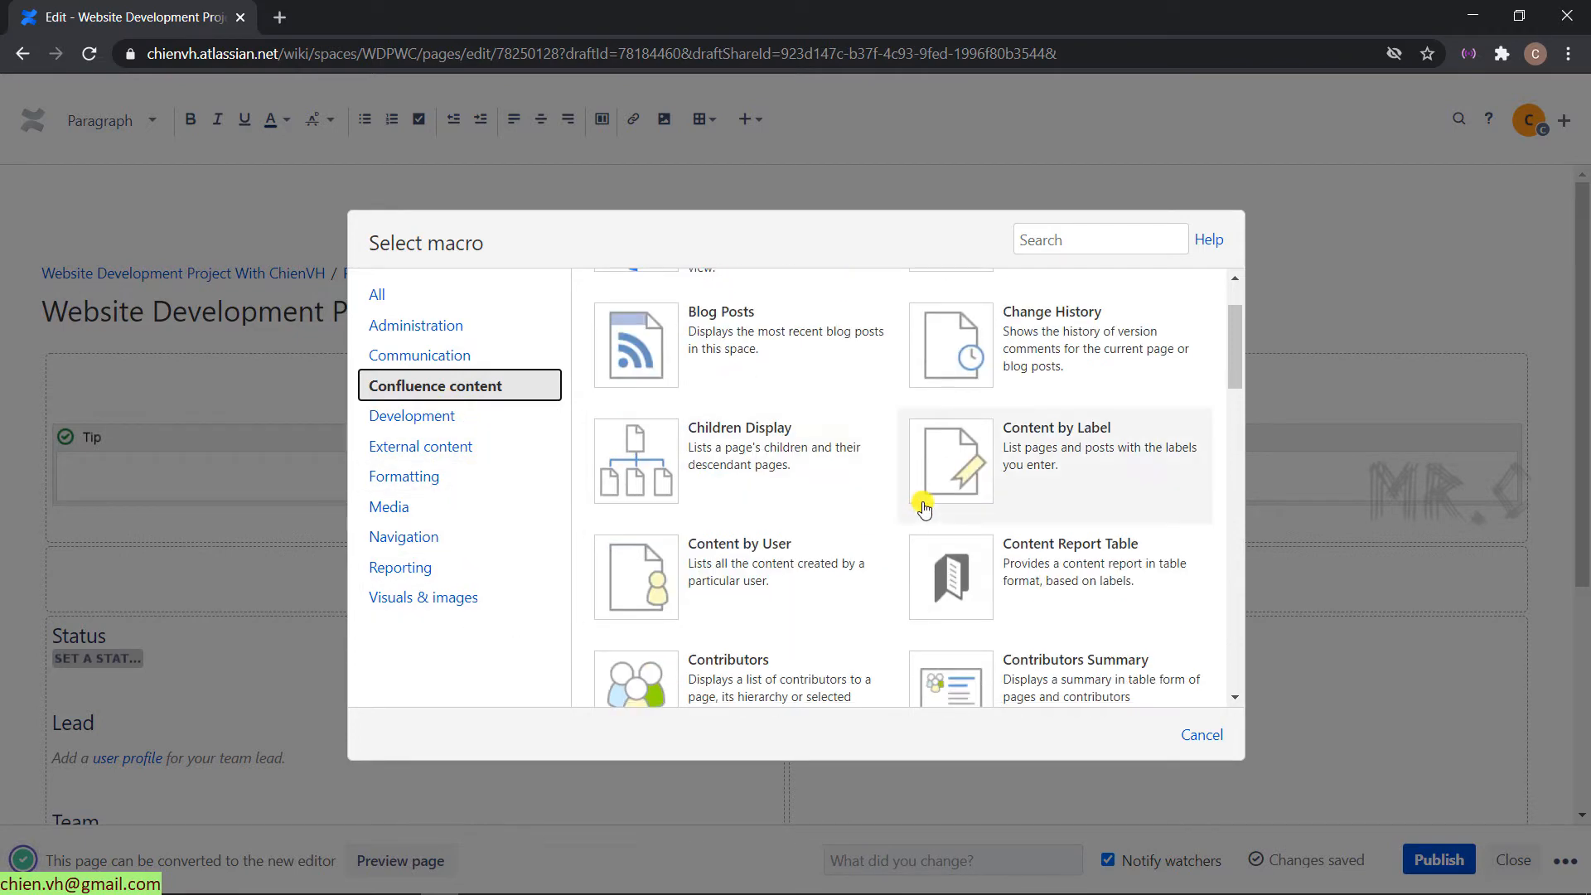
scroll(829, 489, up, 1)
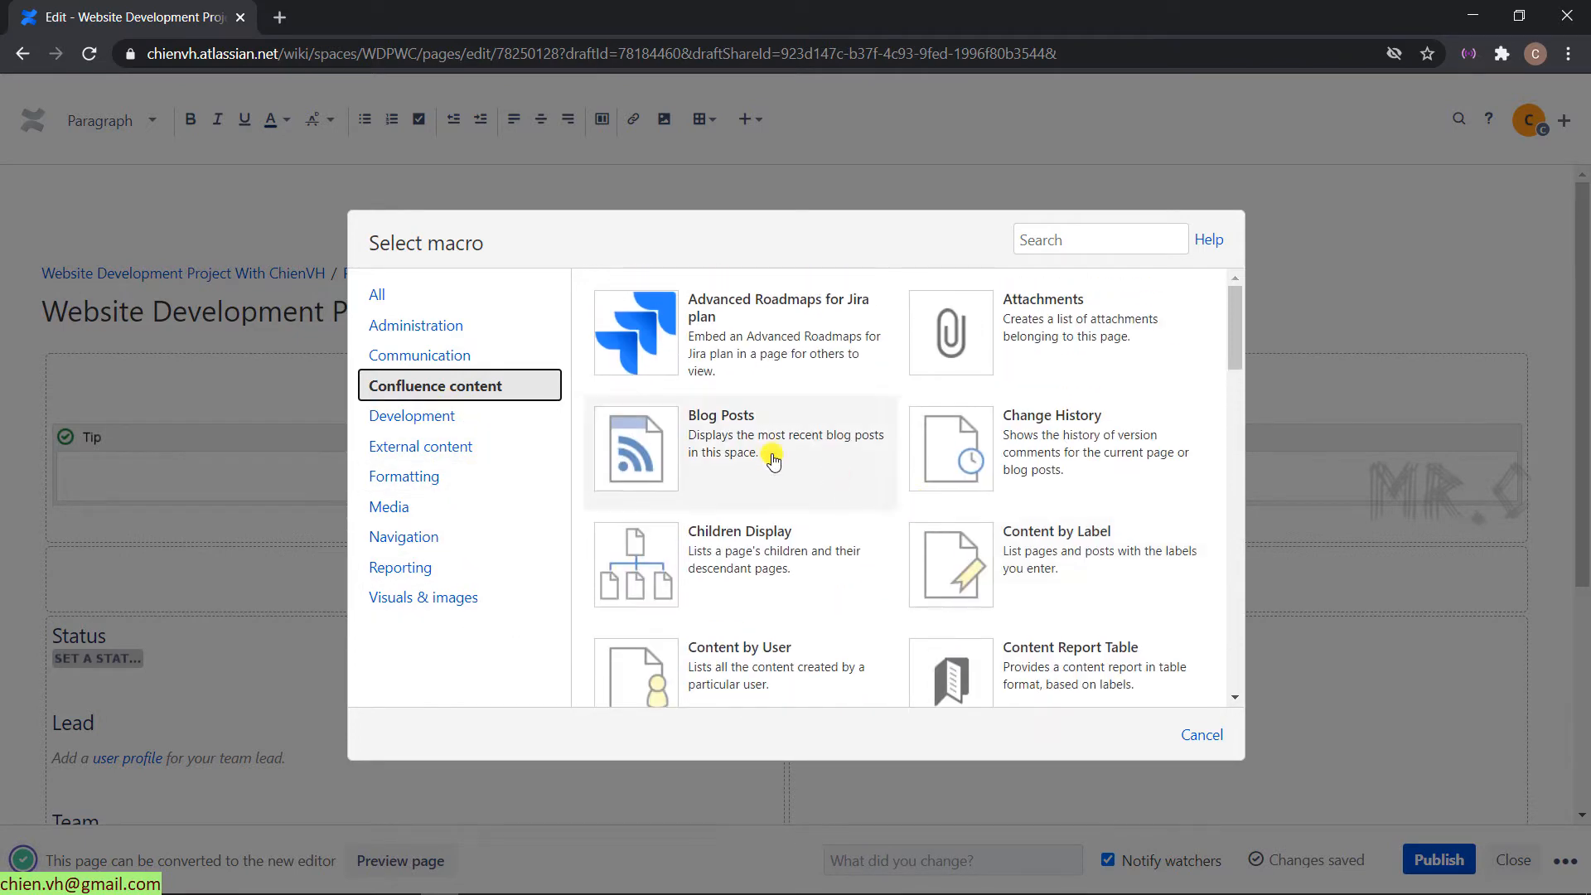
click(380, 296)
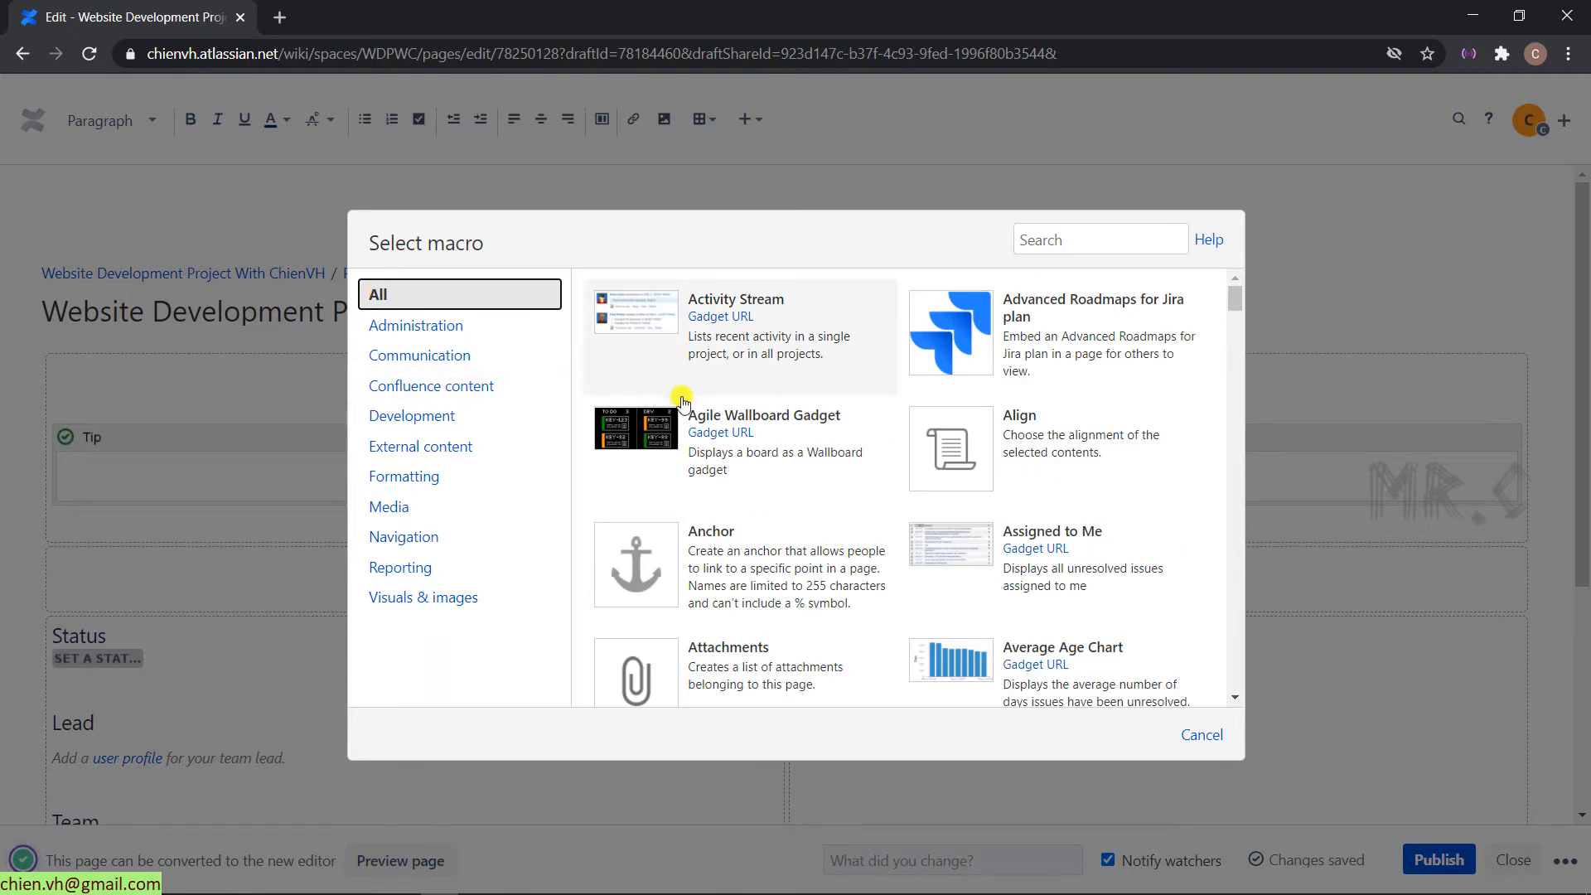
Step: Find macros matching "search" and insert the Page Tree Search macro with the root page name left empty
click(1071, 237)
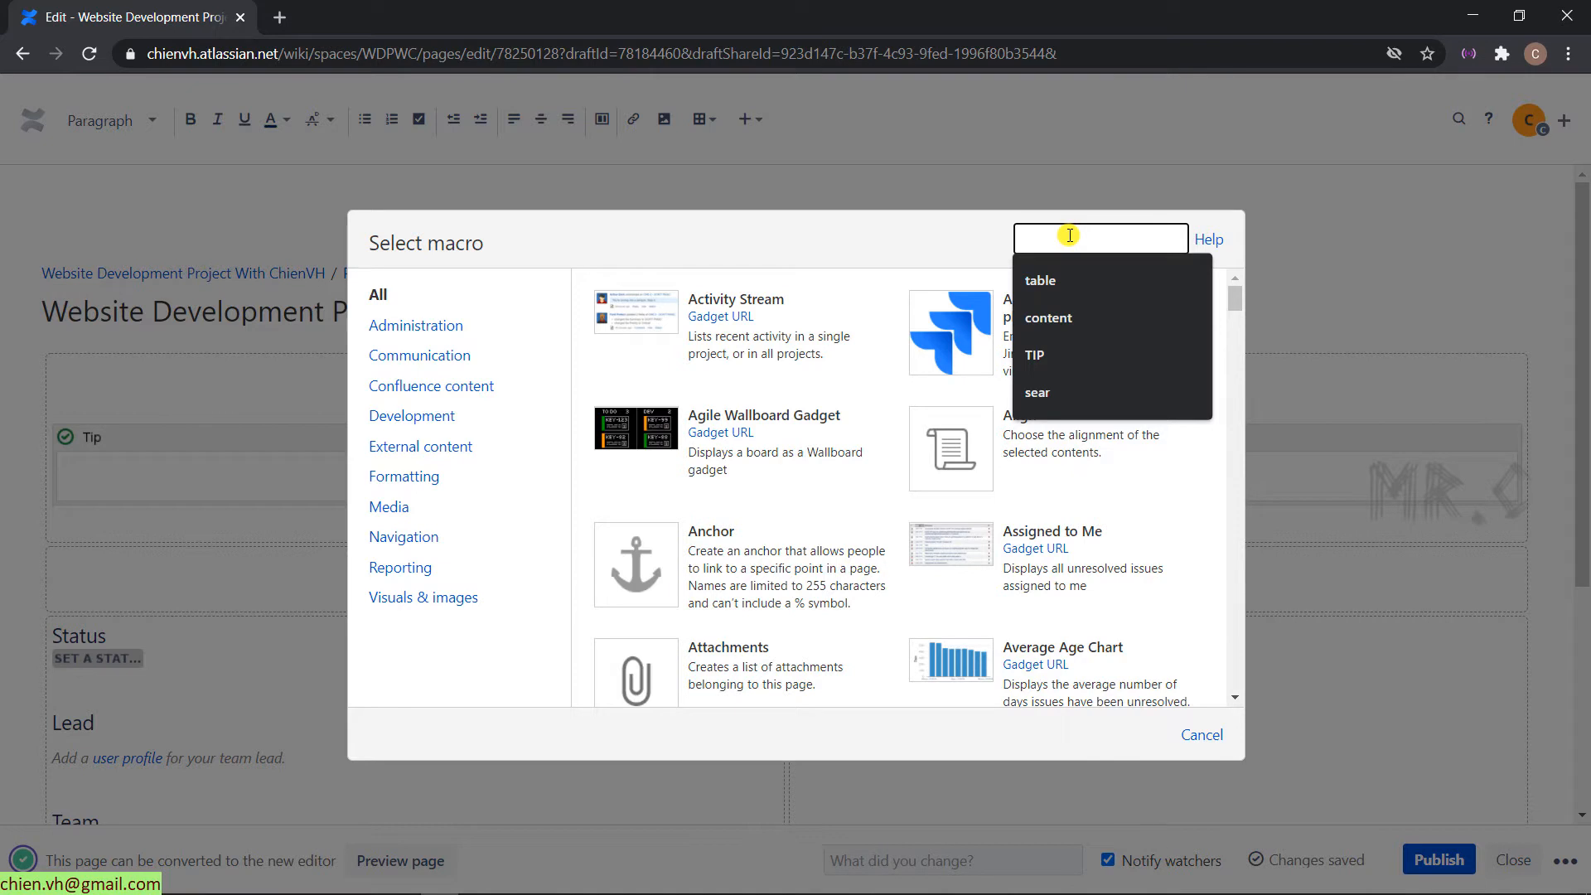
text(search)
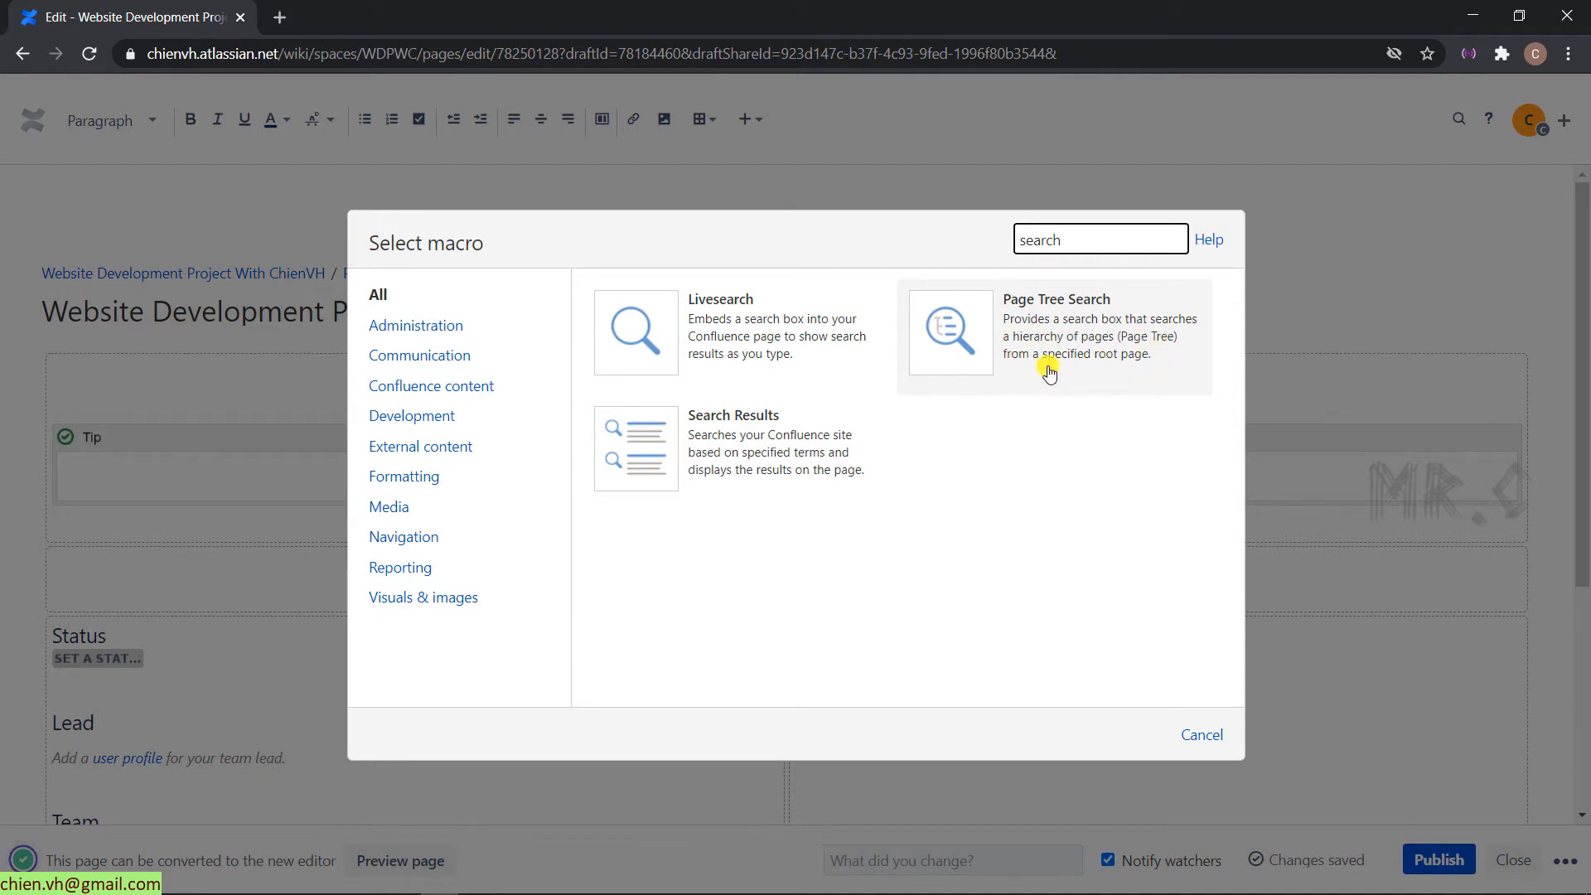
click(1112, 337)
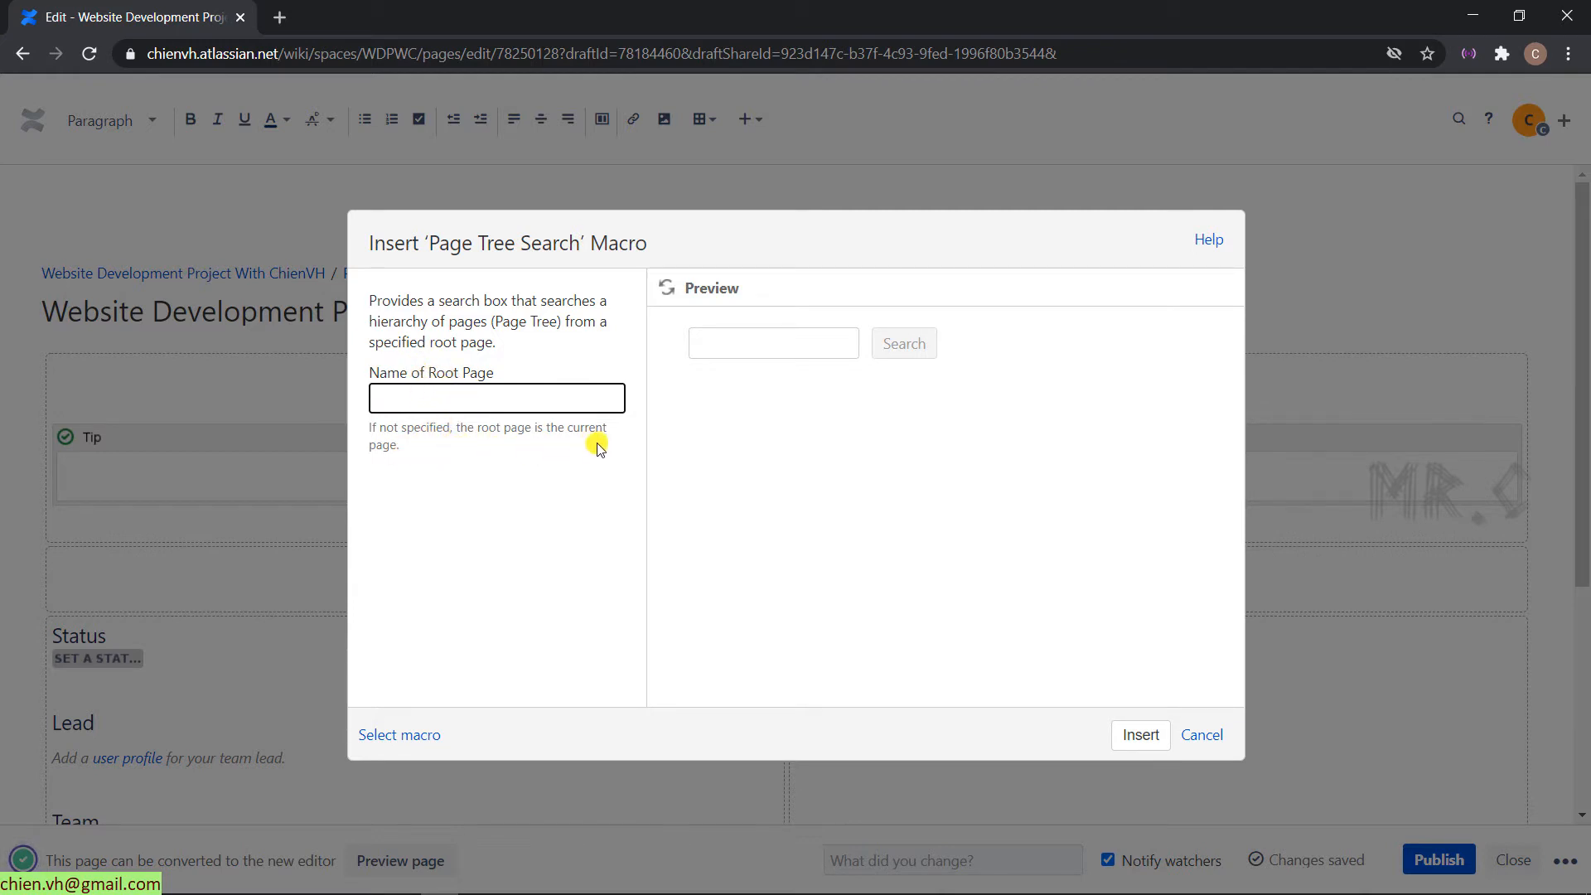
click(735, 345)
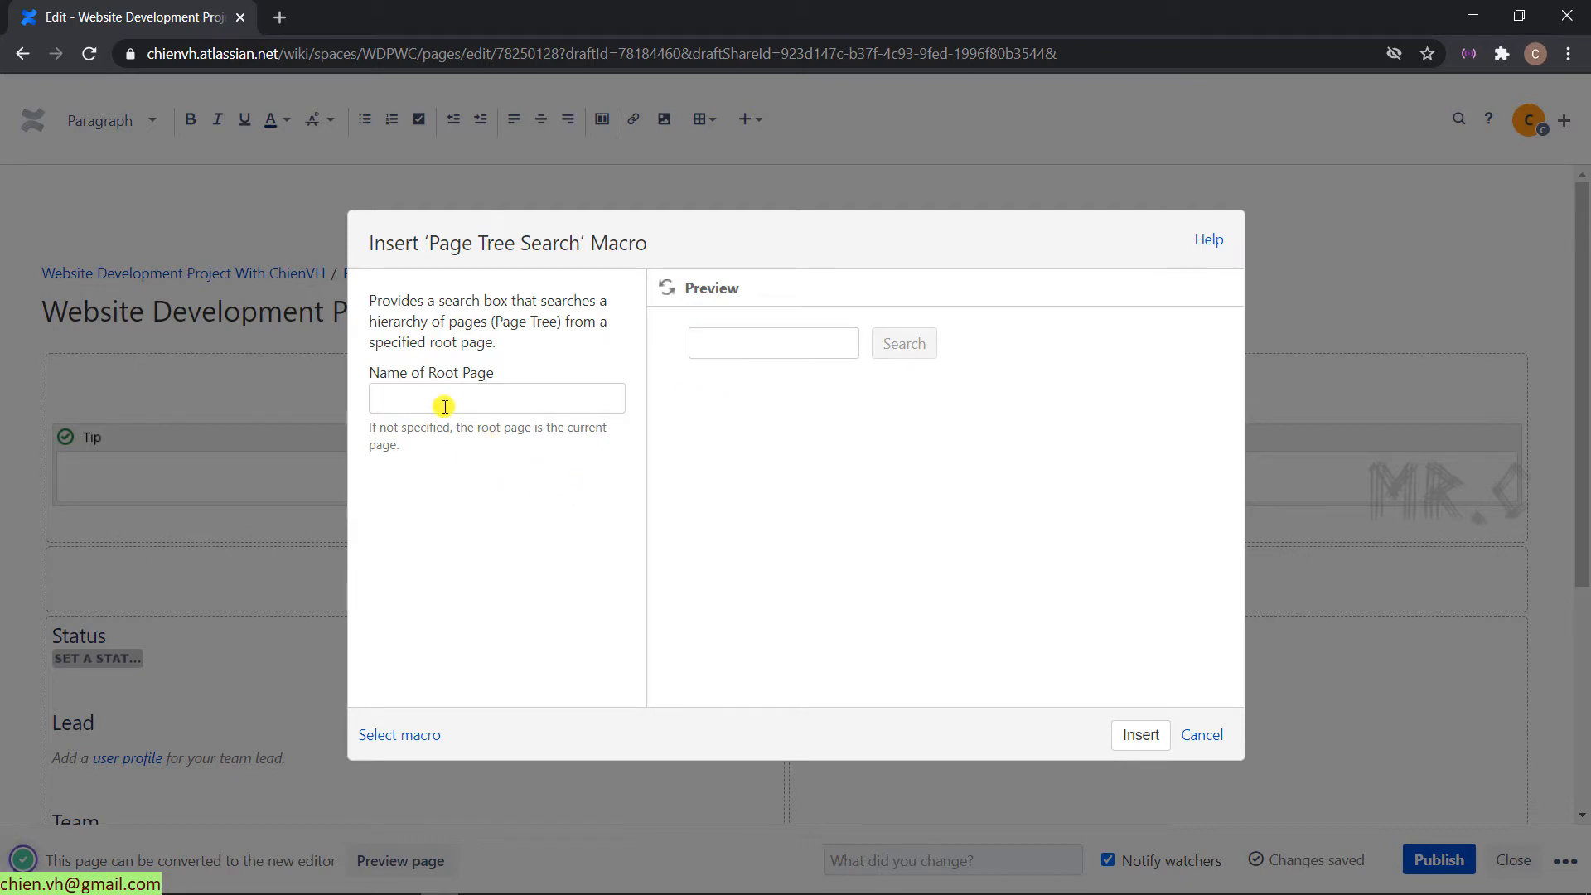
click(1142, 737)
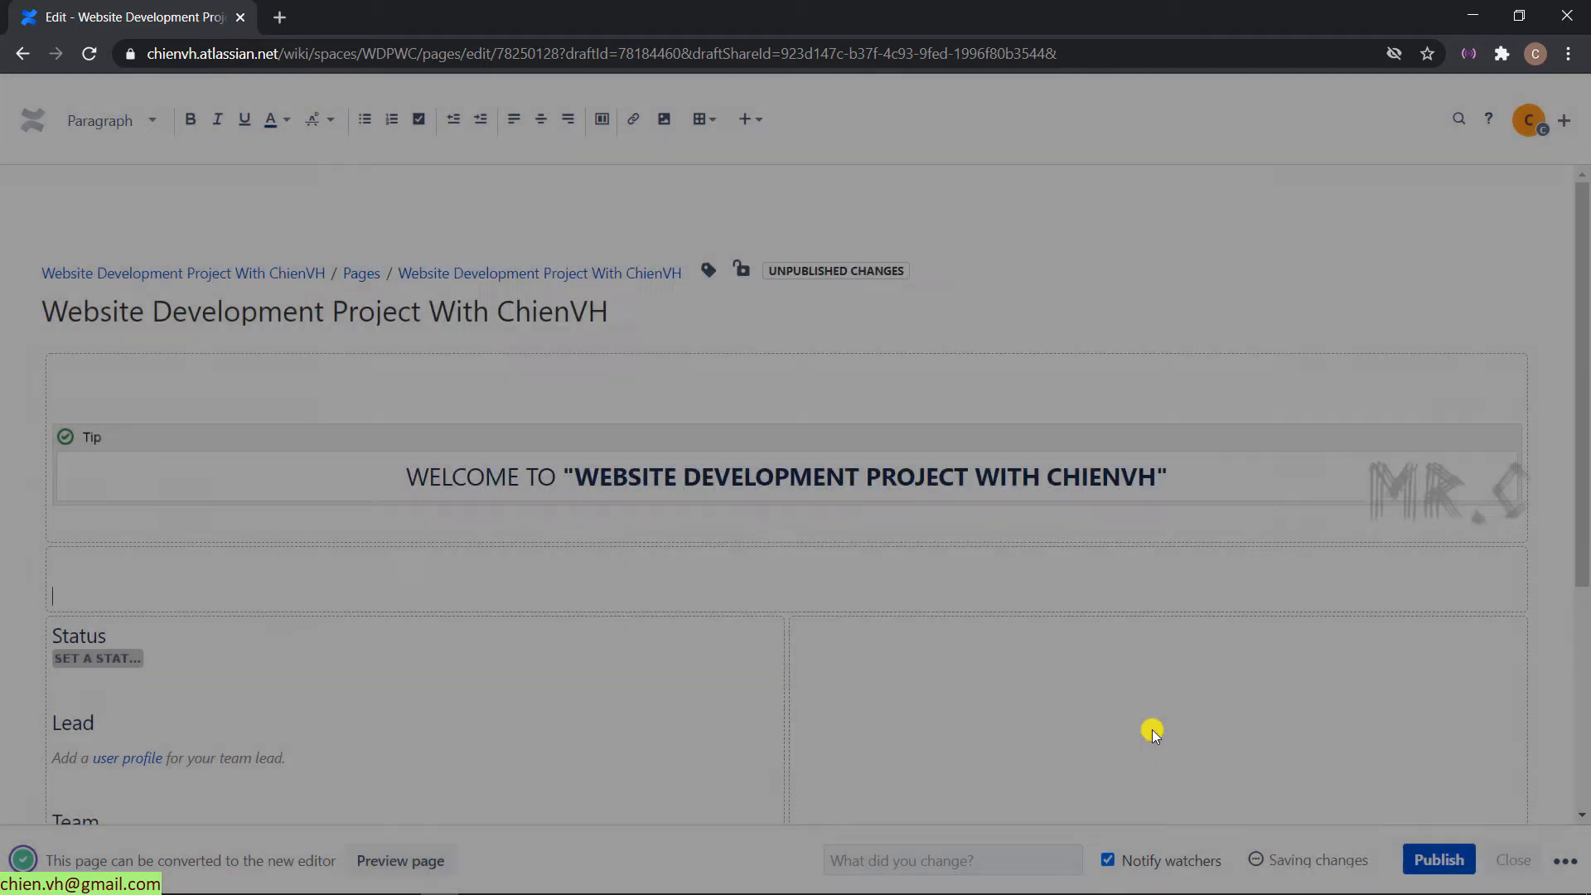
Step: Center the Page Tree Search macro in its section and publish the page
click(193, 603)
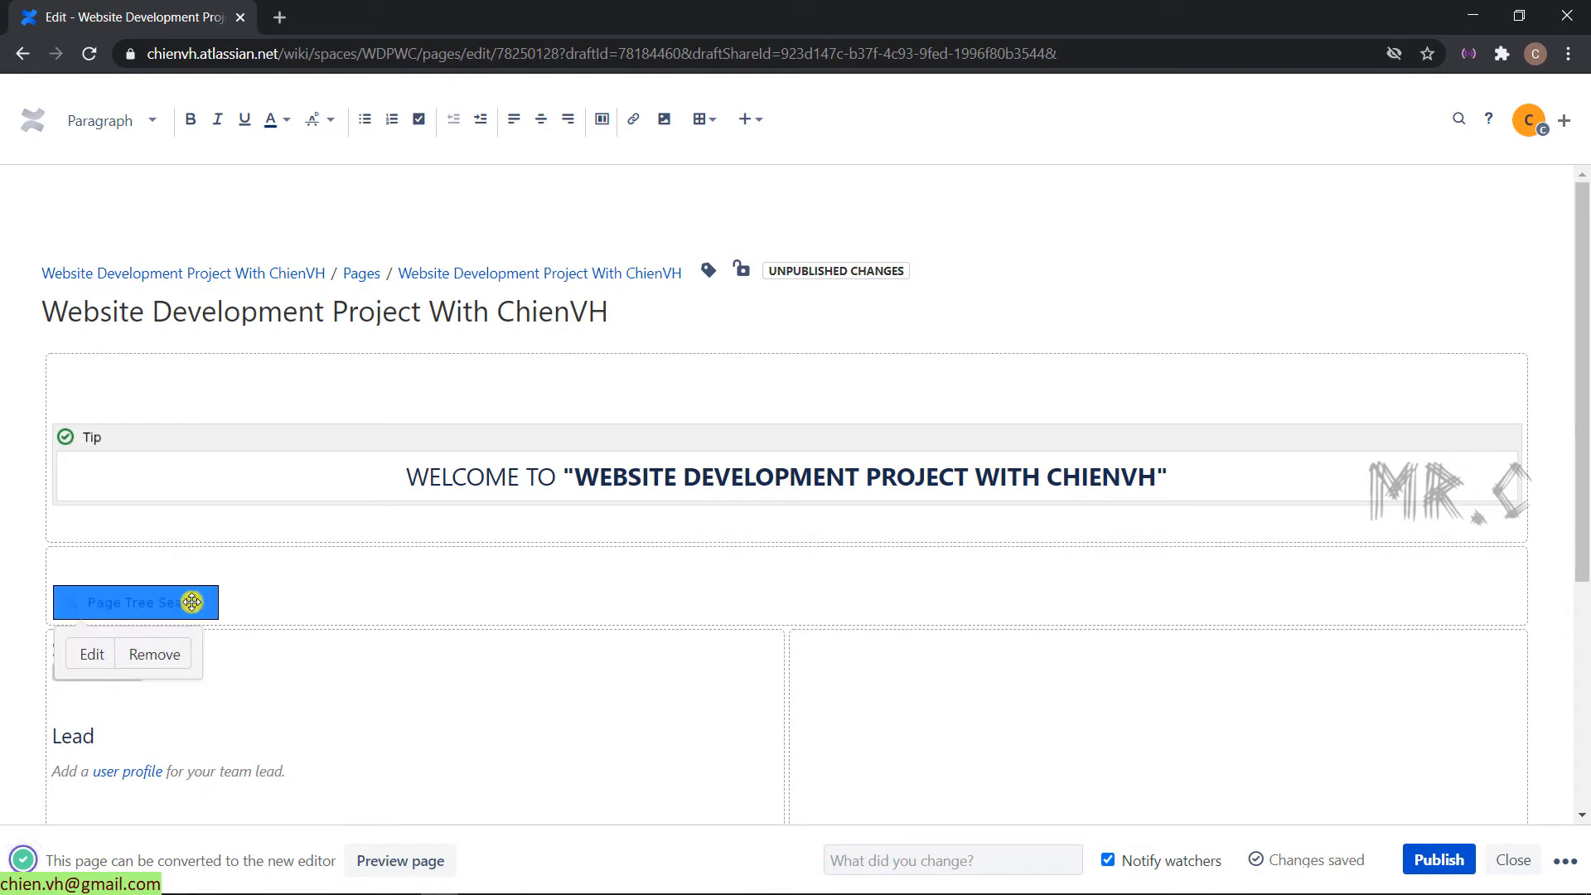
click(540, 118)
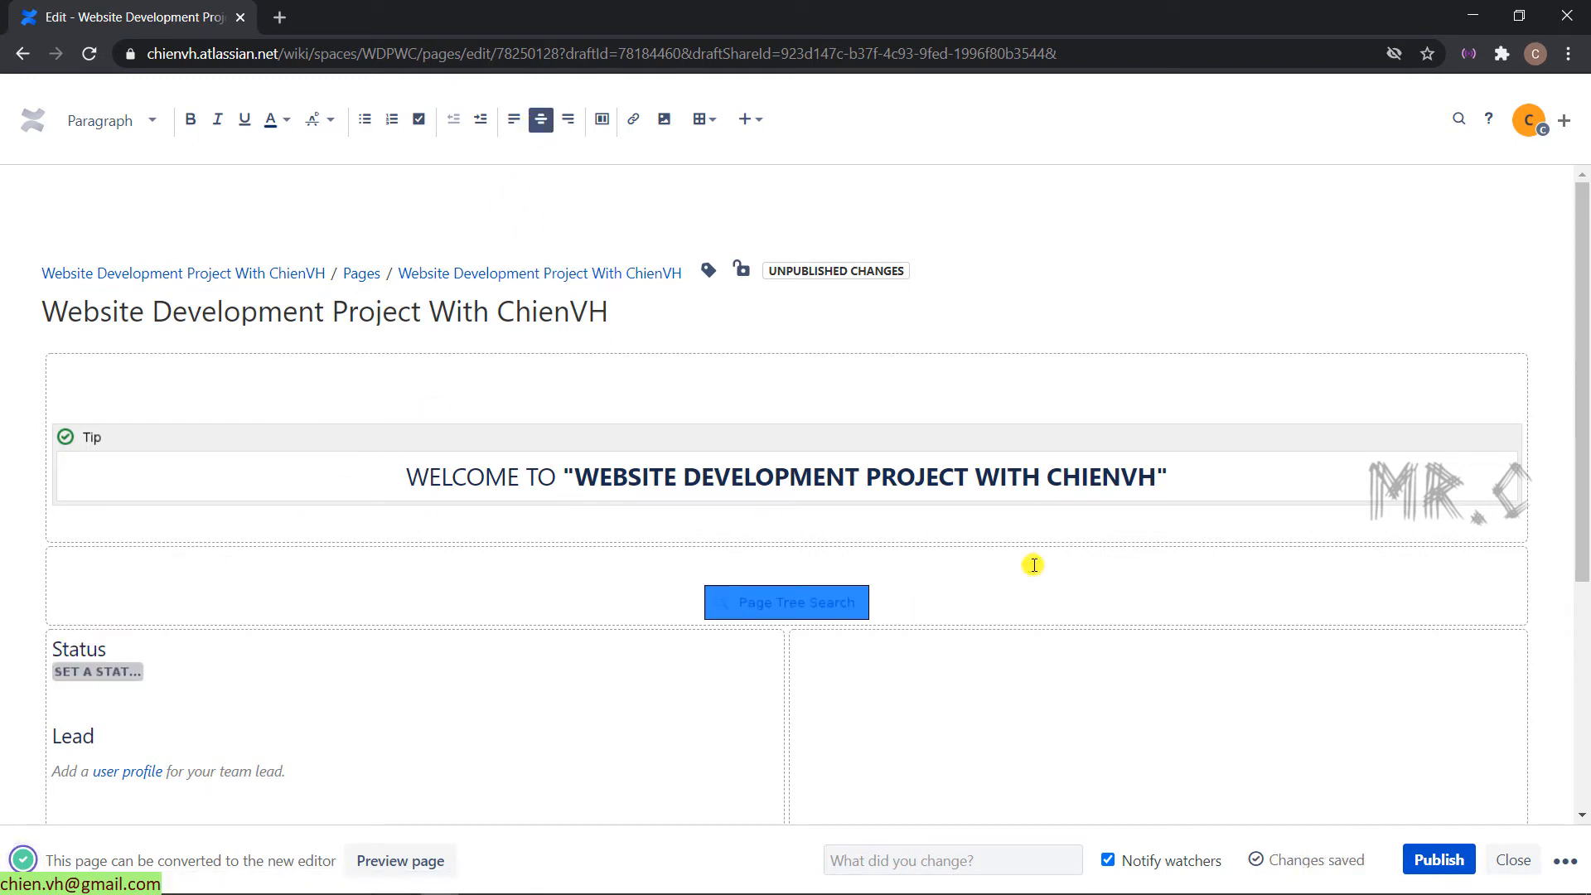
click(1444, 860)
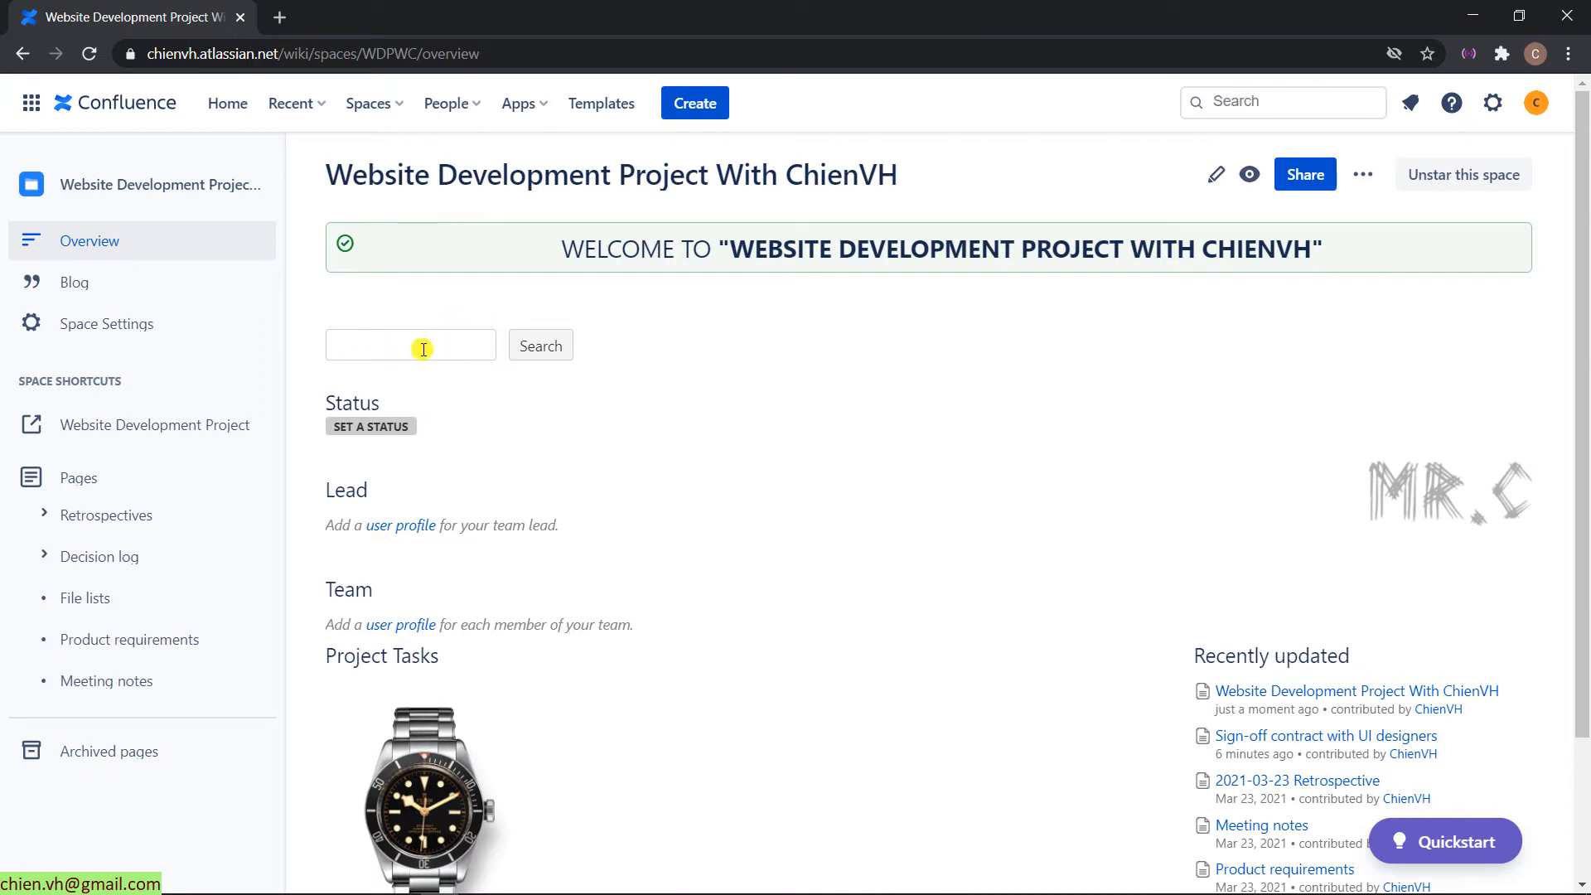
Step: Search for "desinger" with the page's new search box and shorten the search term to "des"
click(458, 344)
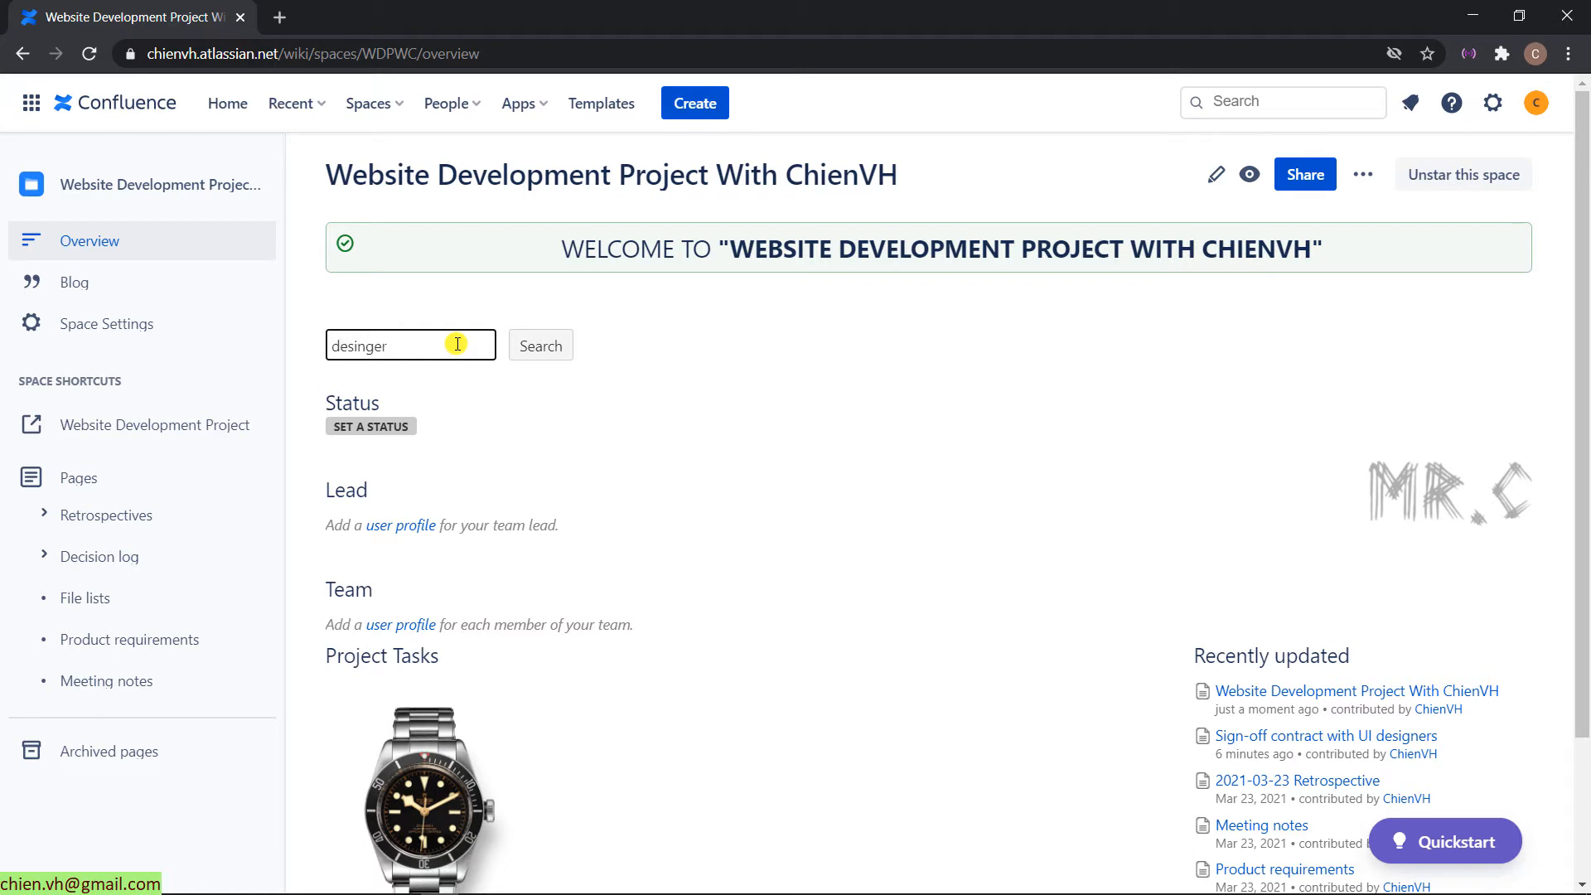
key(Return)
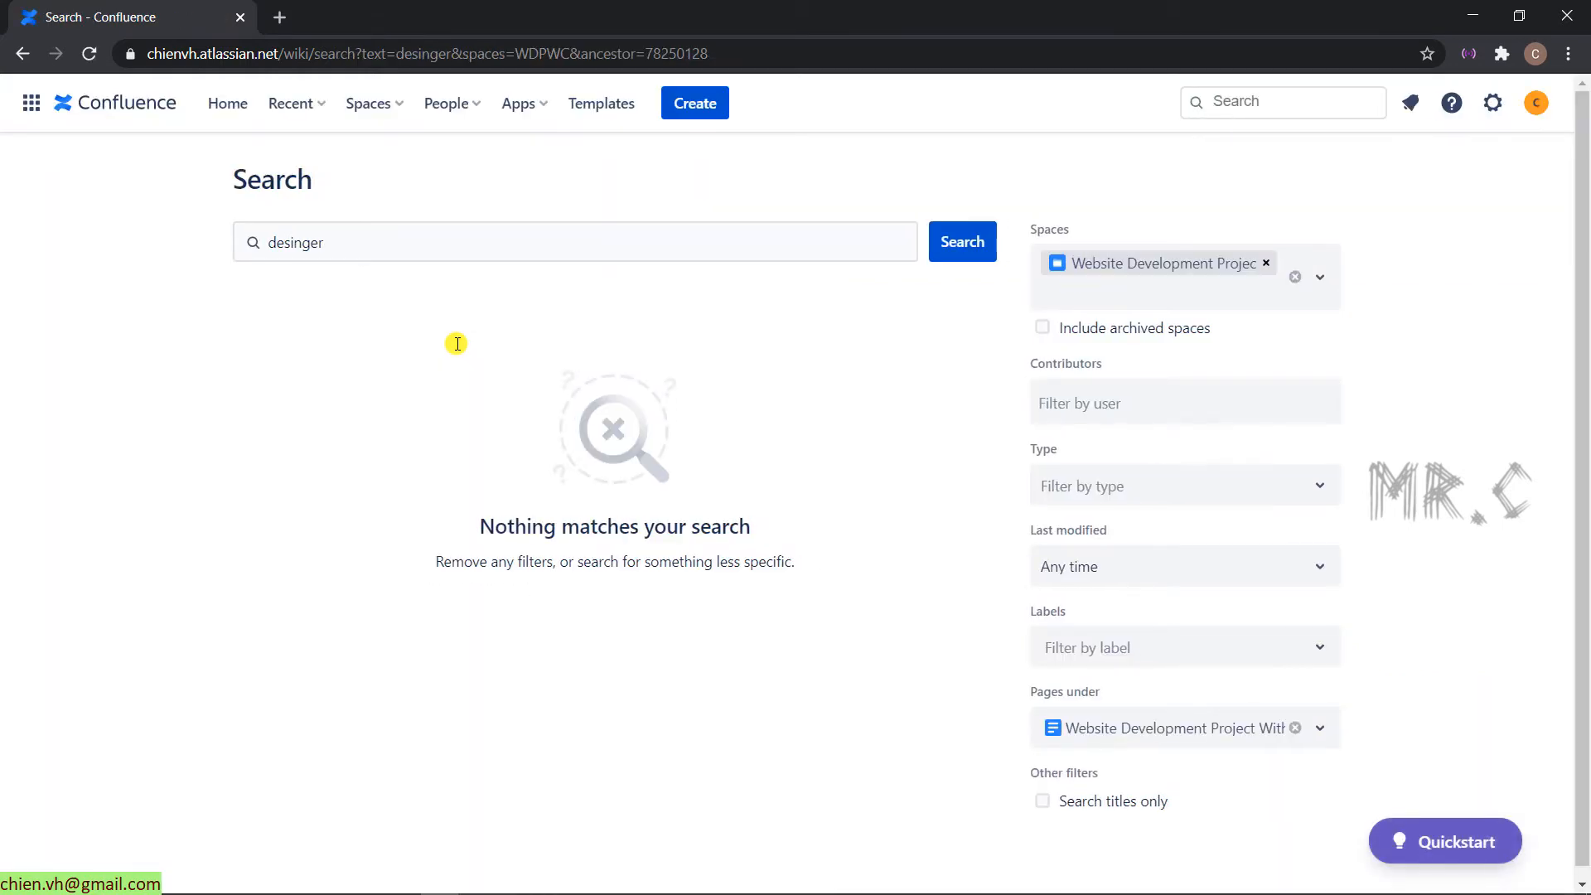
click(421, 246)
key(BackSpace)
key(BackSpace)
key(BackSpace)
key(BackSpace)
key(BackSpace)
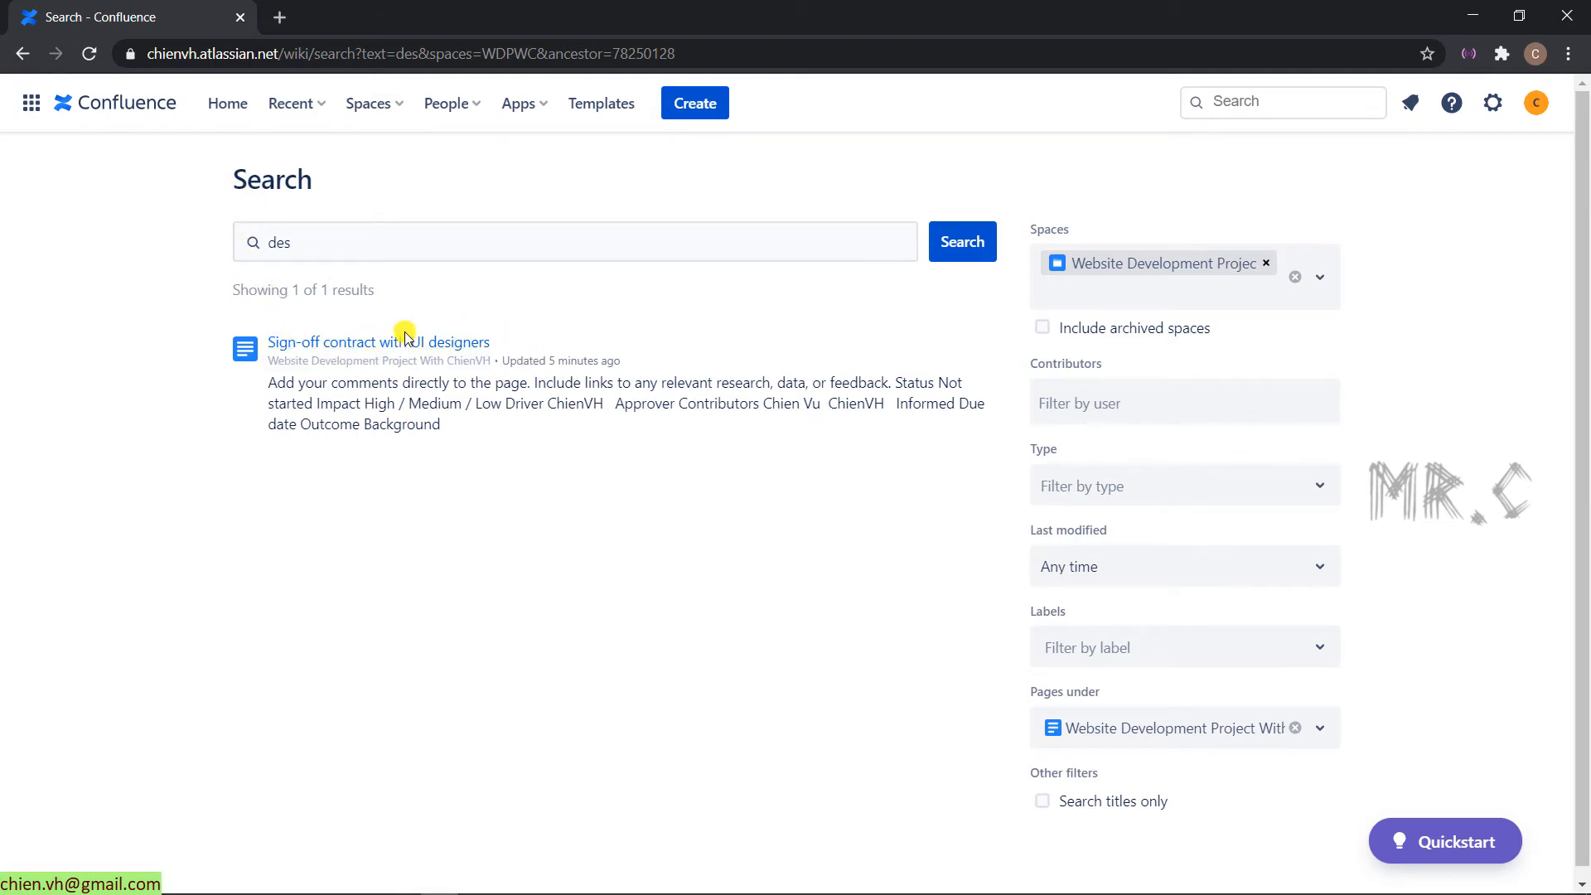
Step: Open the "Sign-off contract with UI designers" page from the search results and look through its content
click(297, 343)
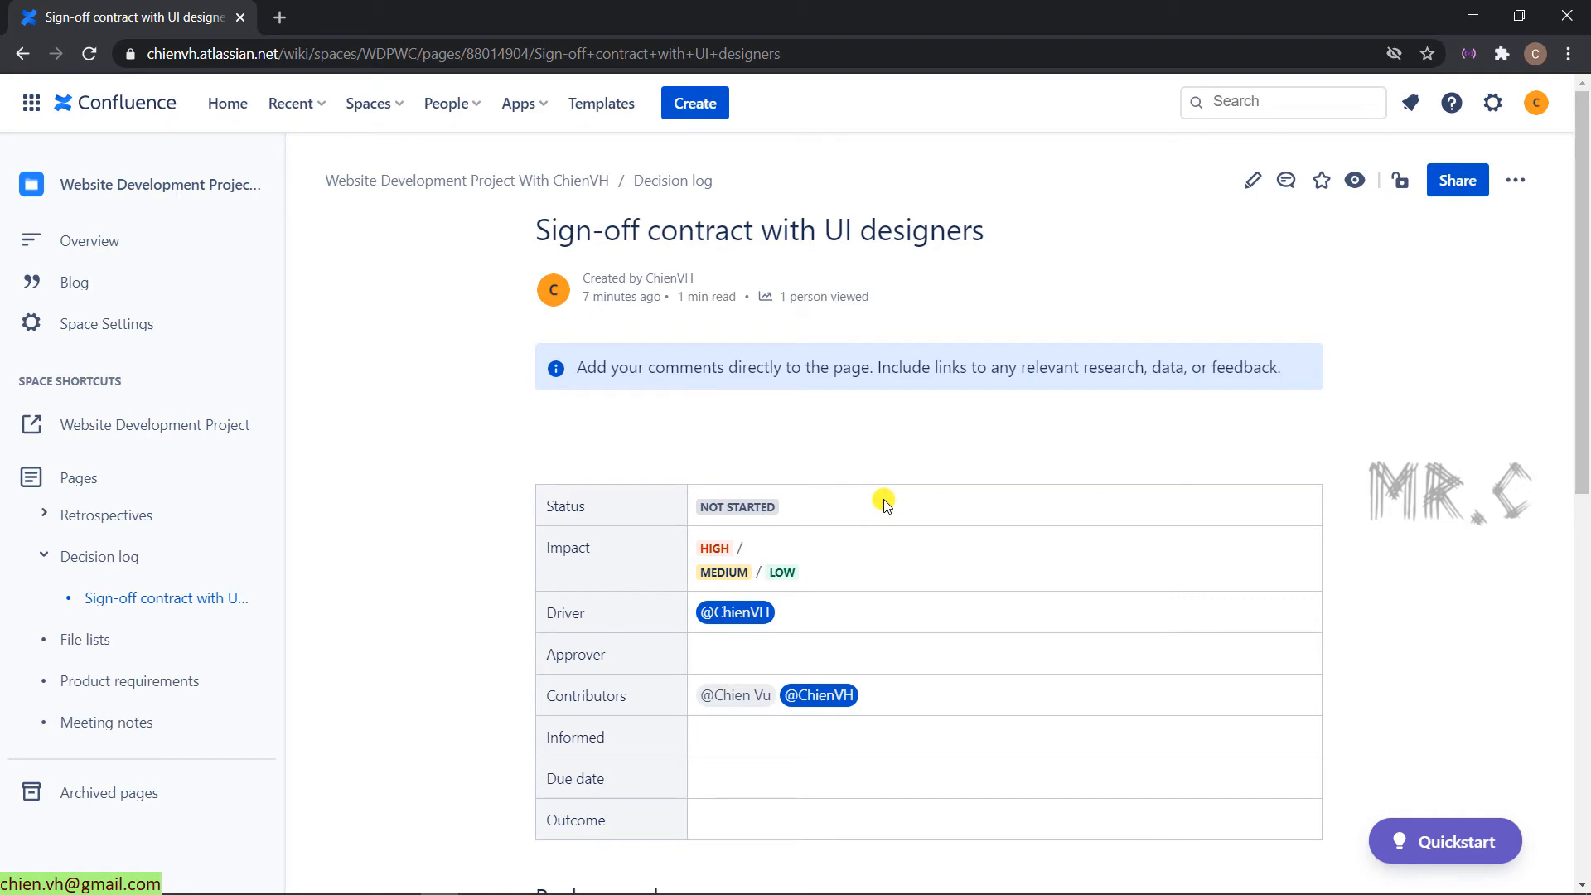
scroll(882, 497, down, 5)
scroll(881, 405, up, 5)
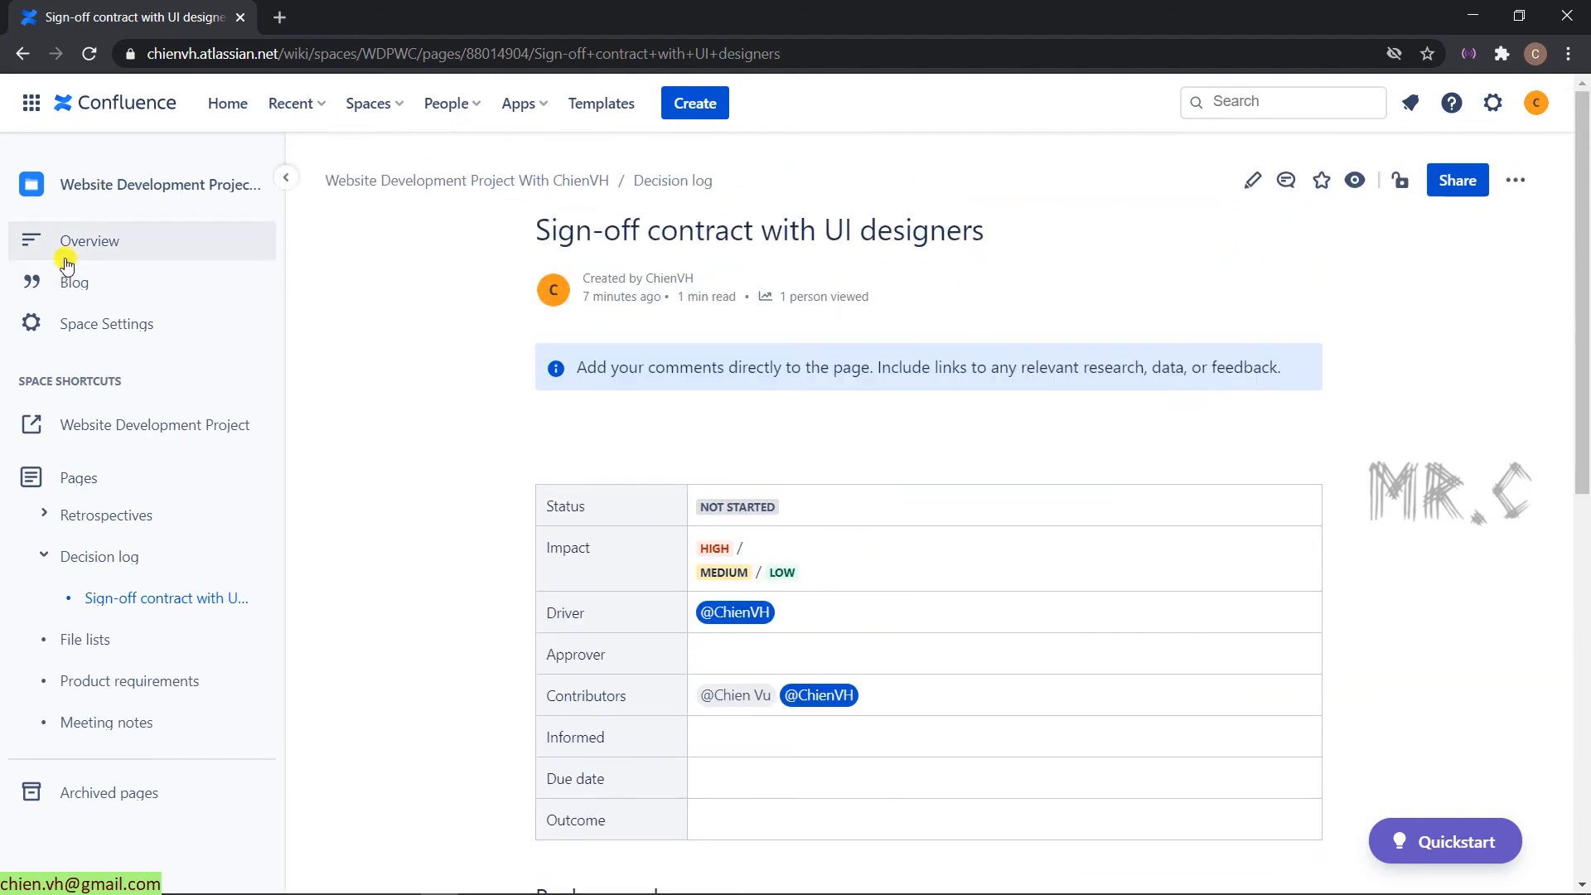
Step: Return to the space overview, open it for editing and add blank lines below the Page Tree Search macro
click(69, 259)
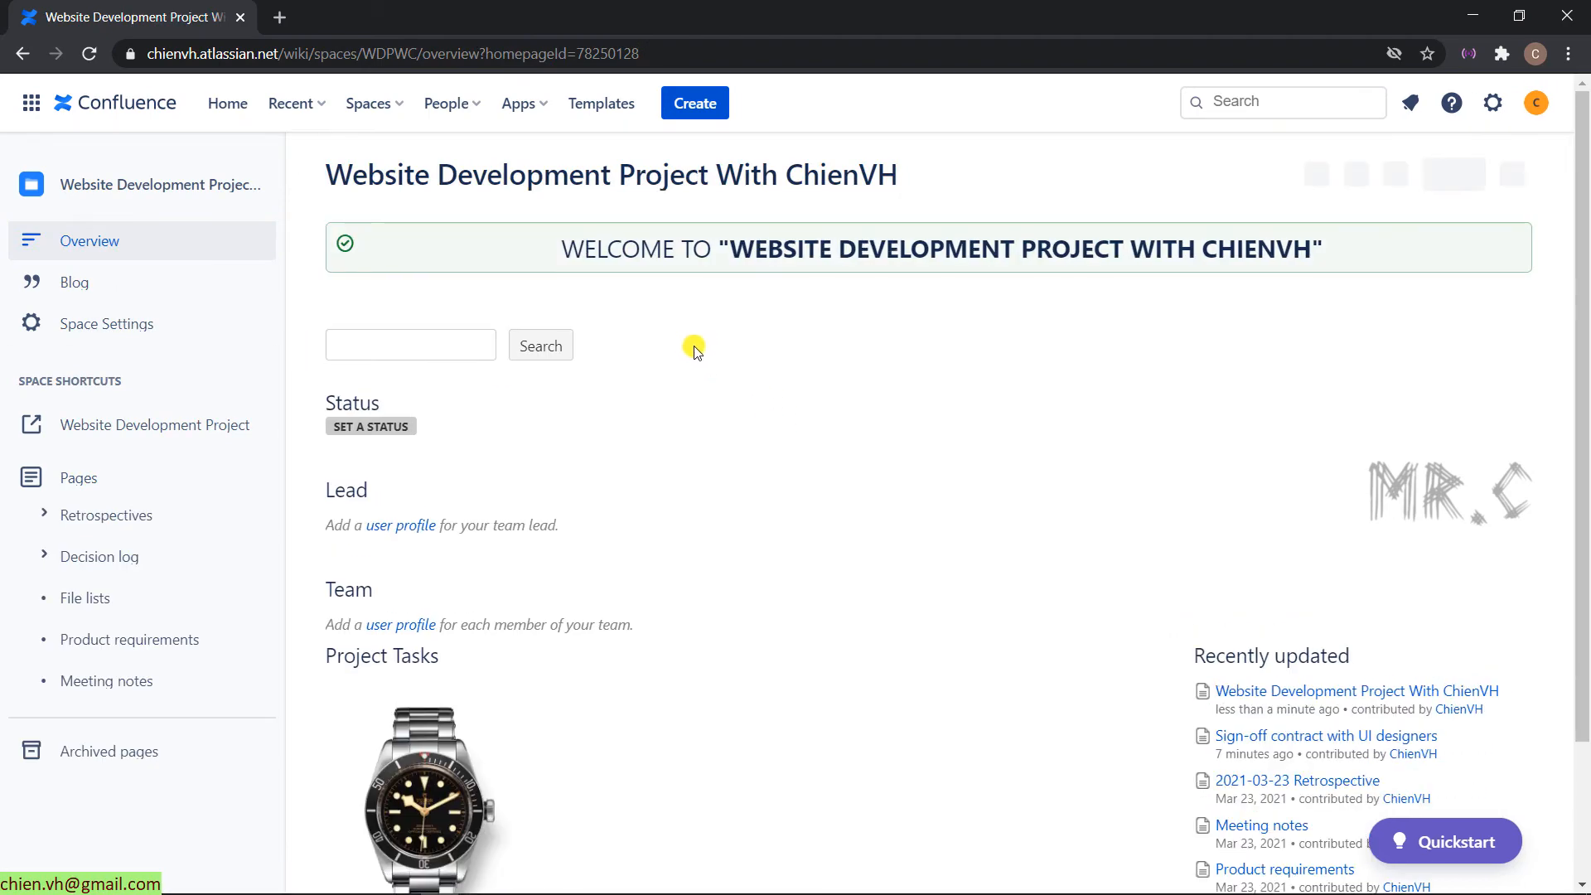
scroll(1244, 170, down, 1)
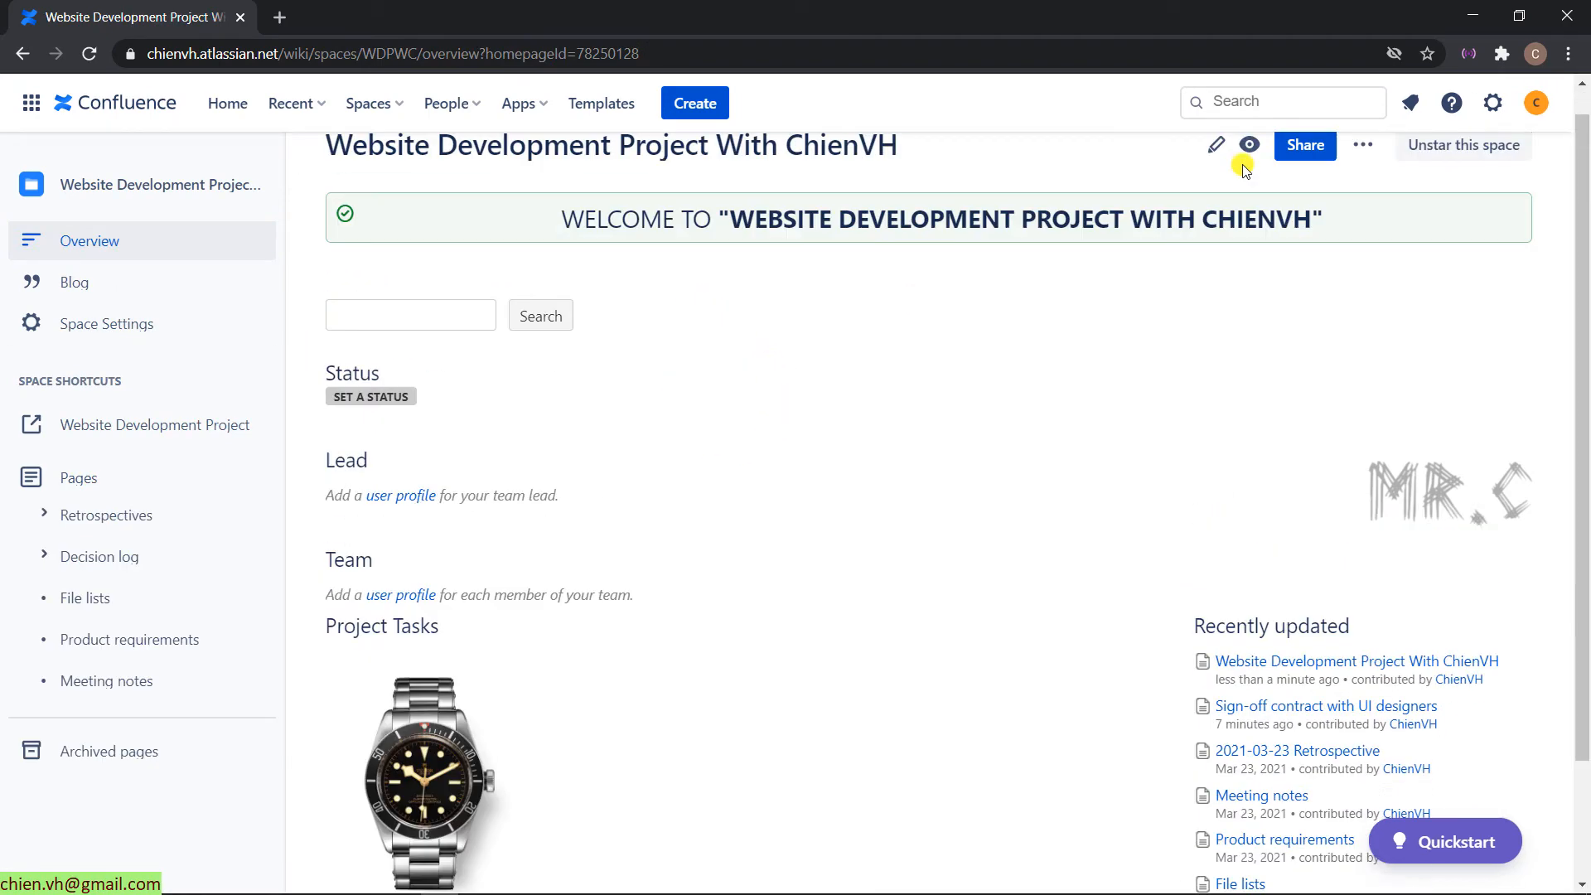
scroll(1243, 170, up, 1)
click(1215, 168)
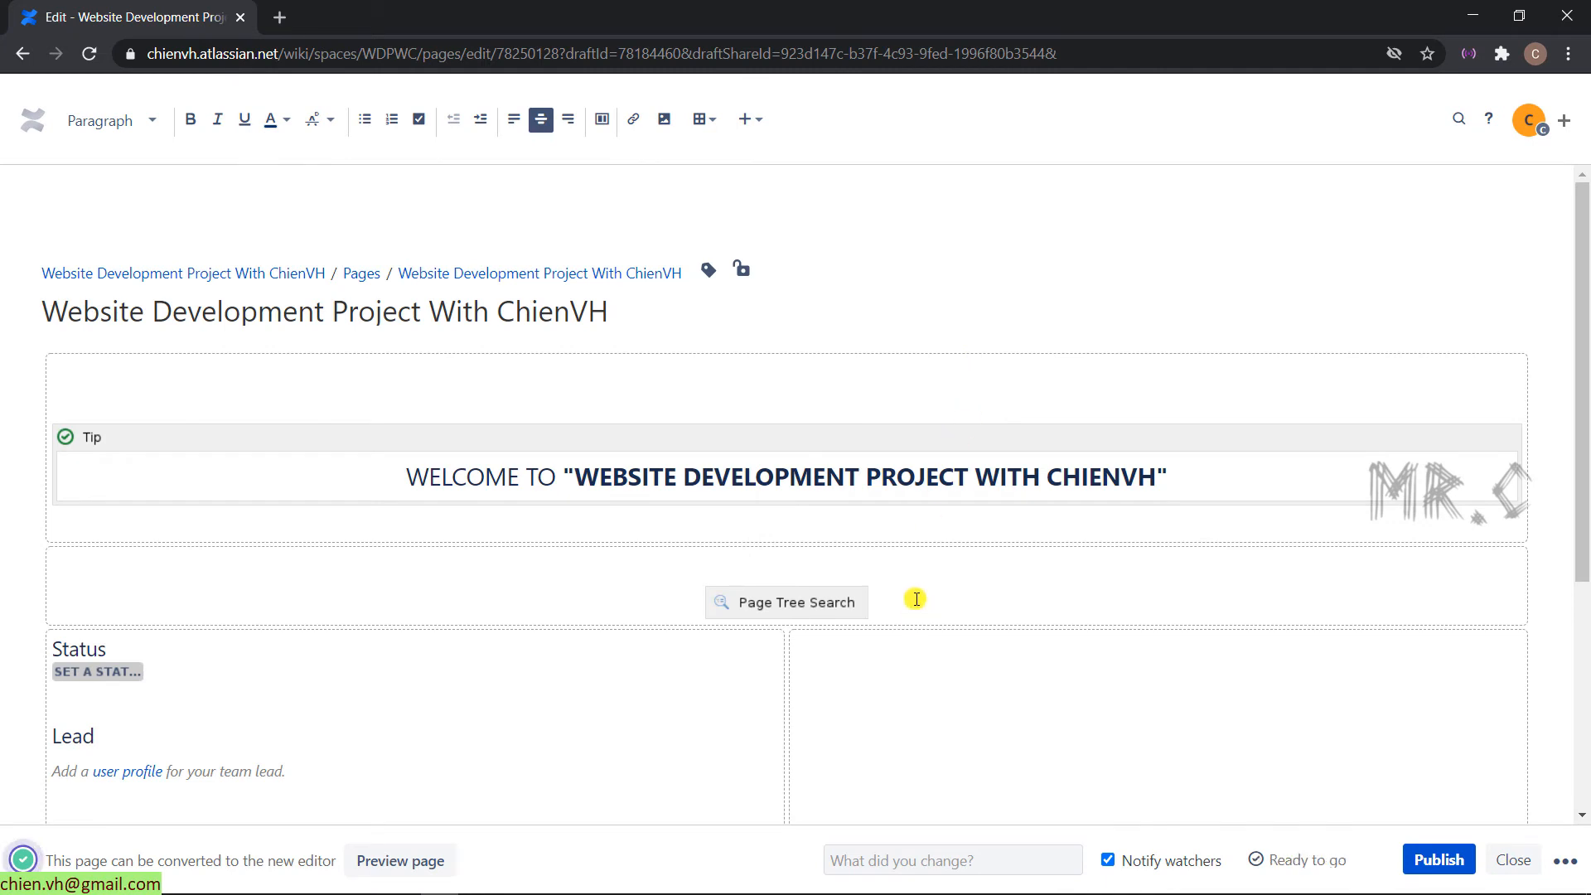
click(916, 600)
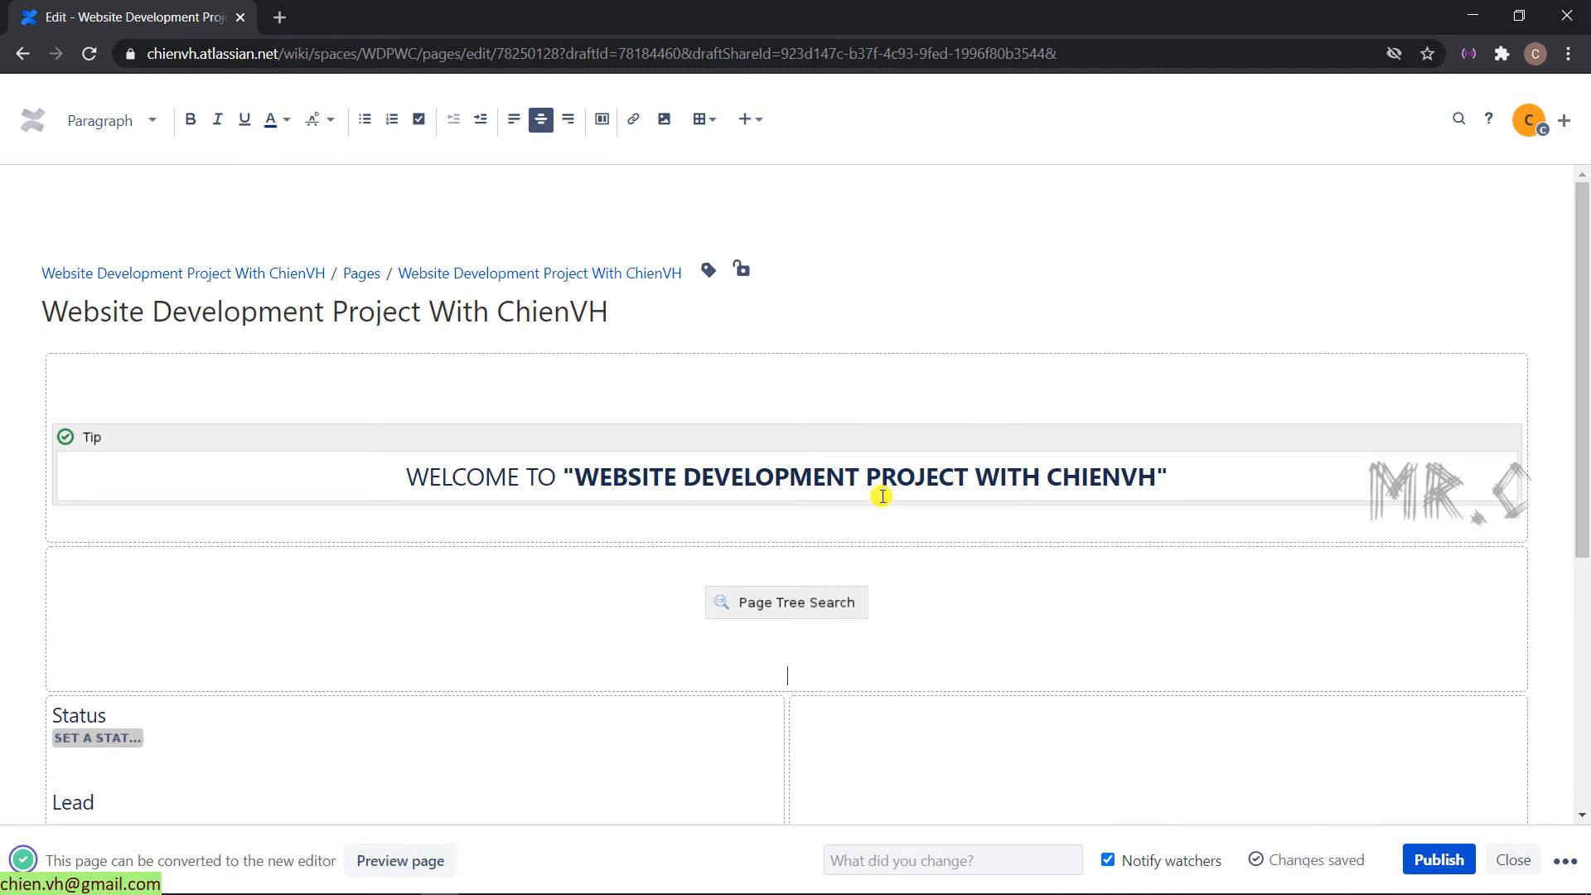
Step: Find macros matching "search", insert the Livesearch macro with default settings below Page Tree Search, and publish the page
click(756, 121)
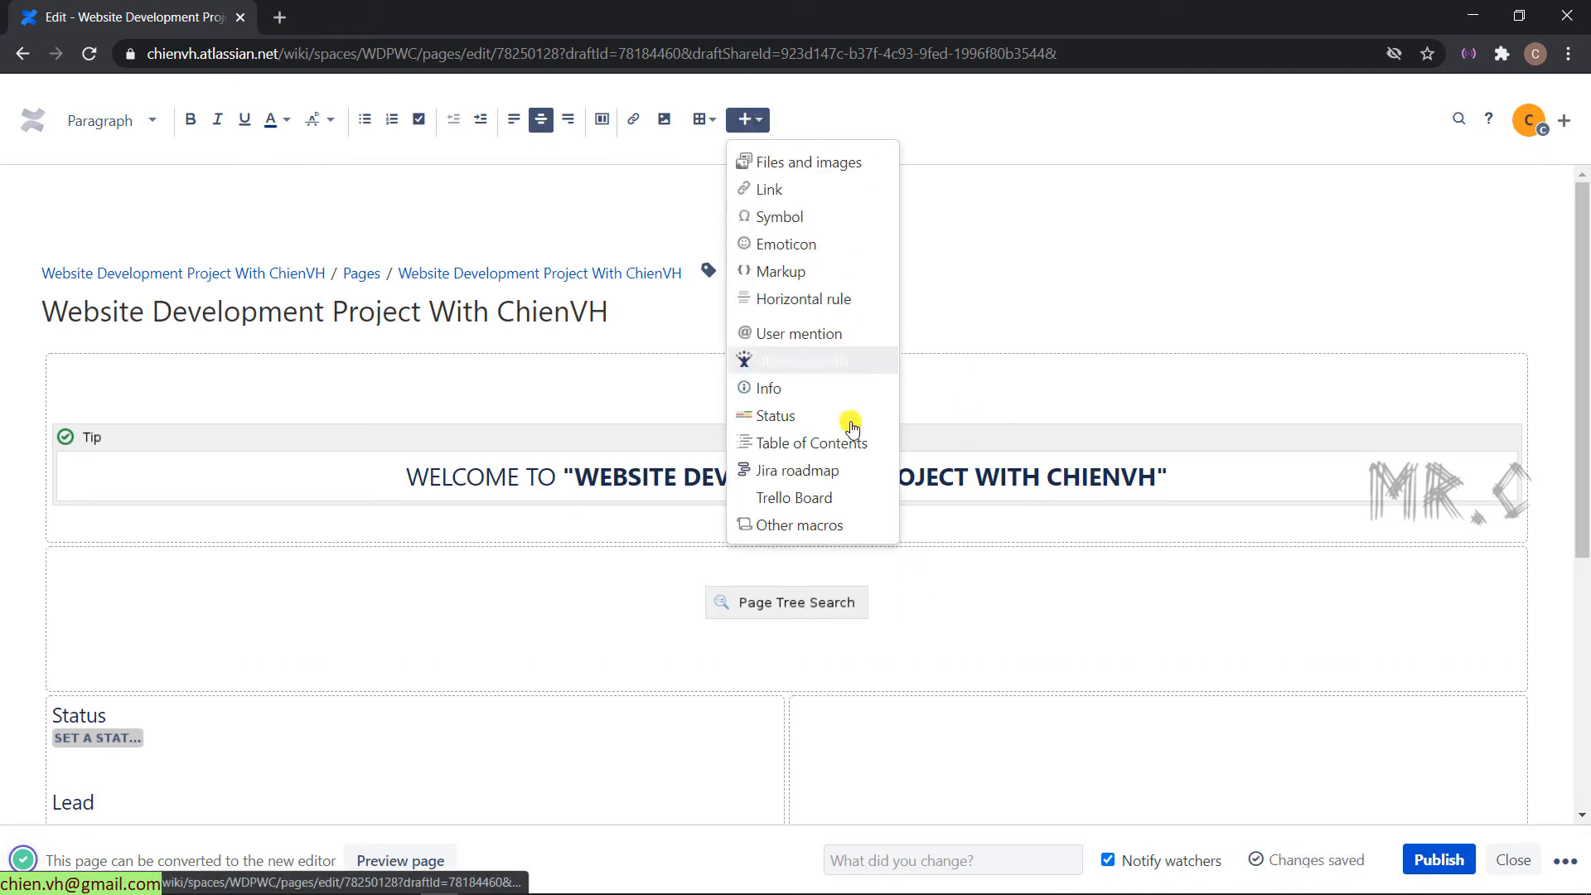
click(850, 535)
text(se)
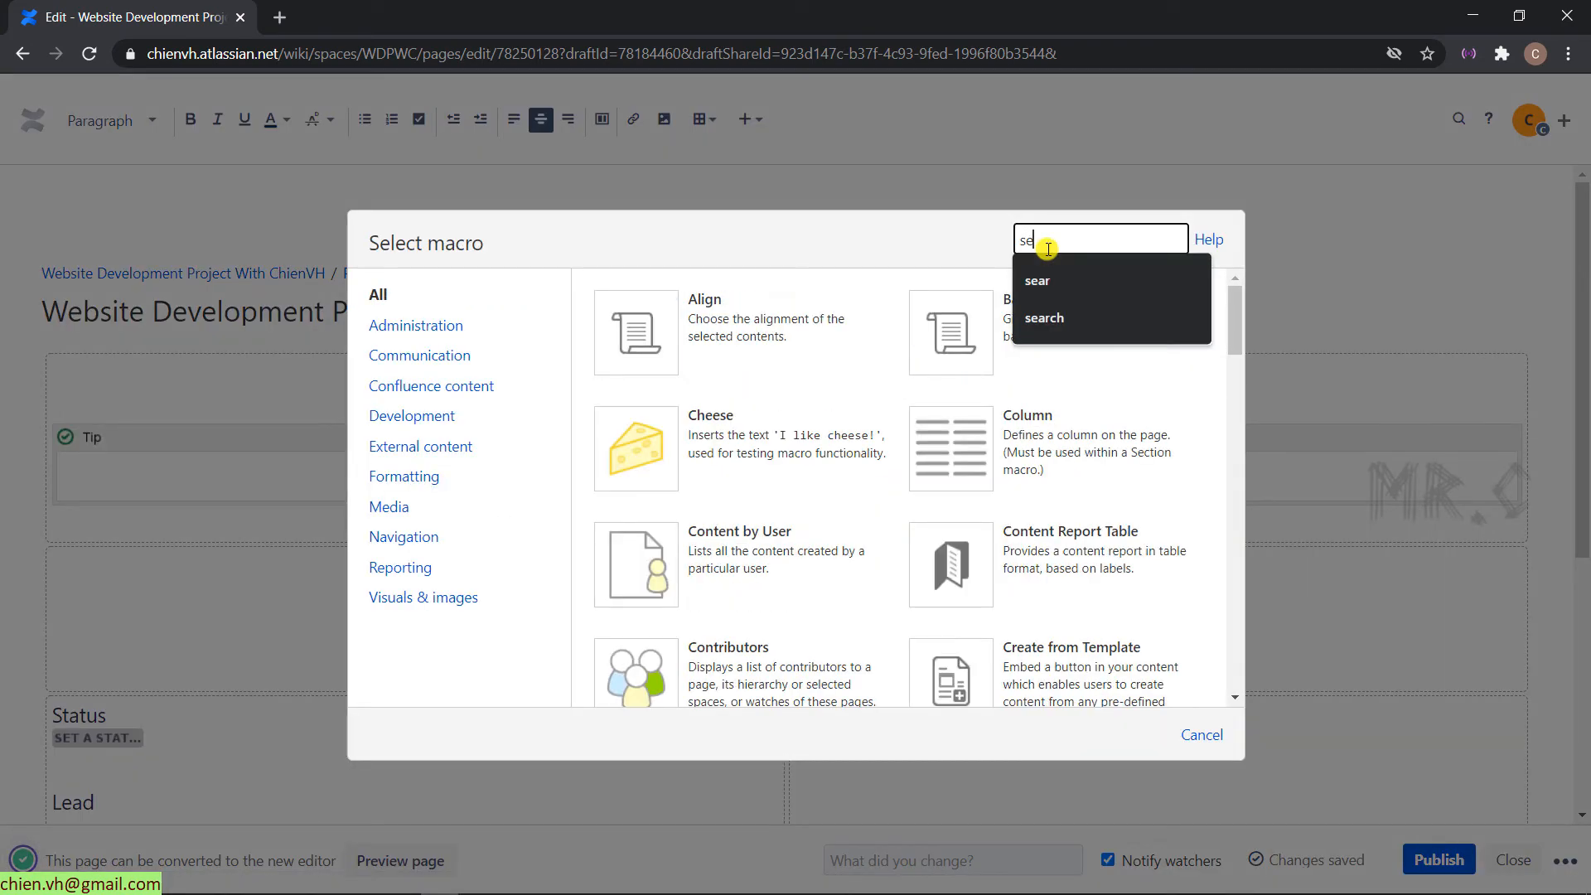
click(1044, 319)
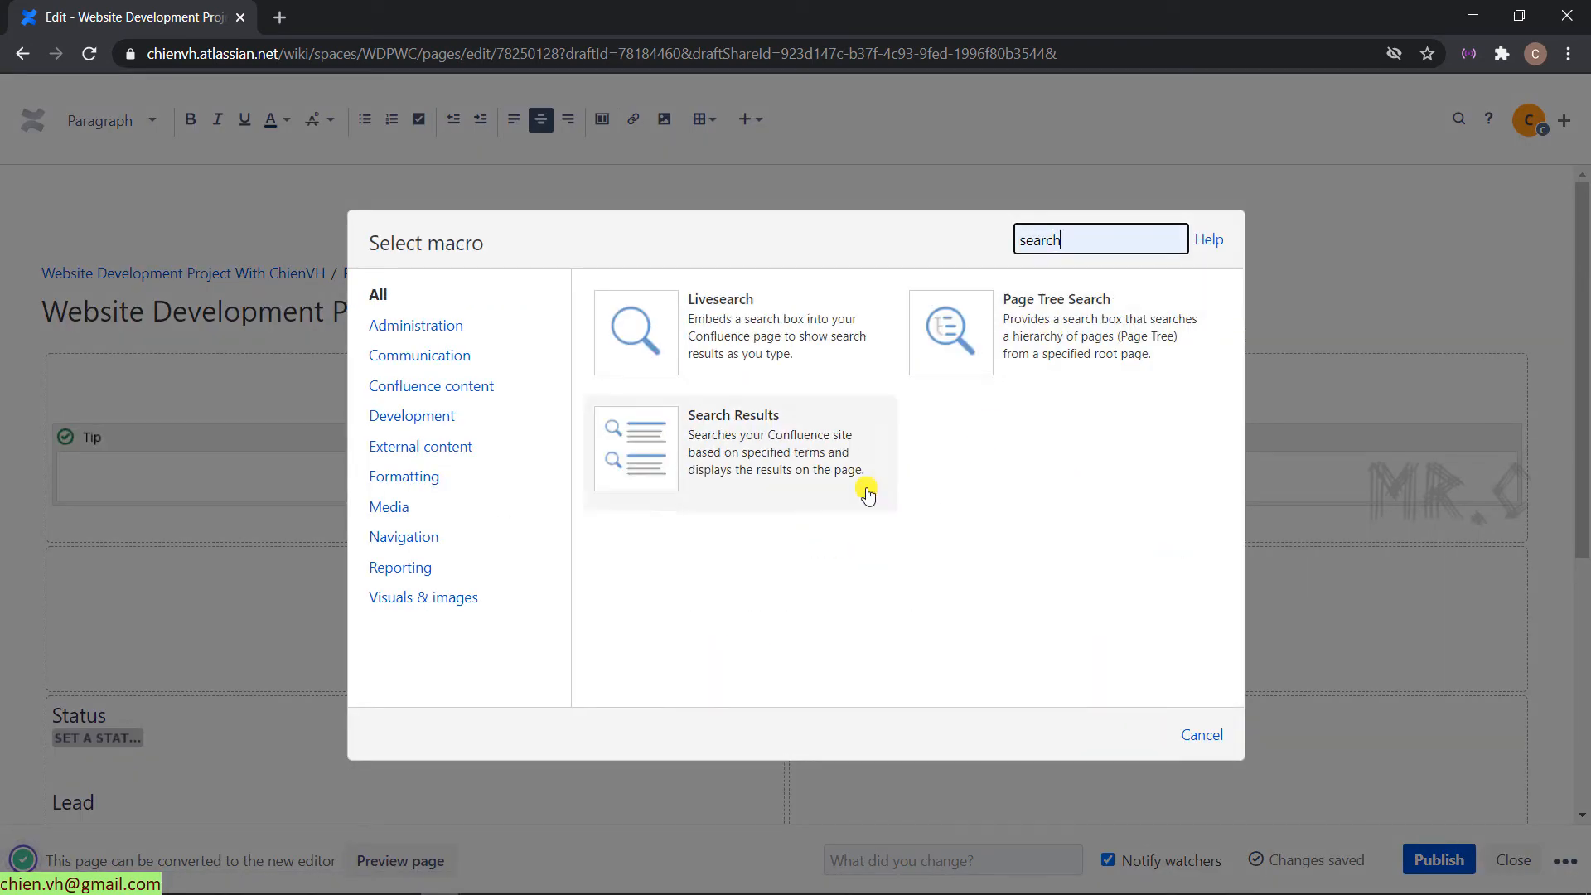
click(708, 324)
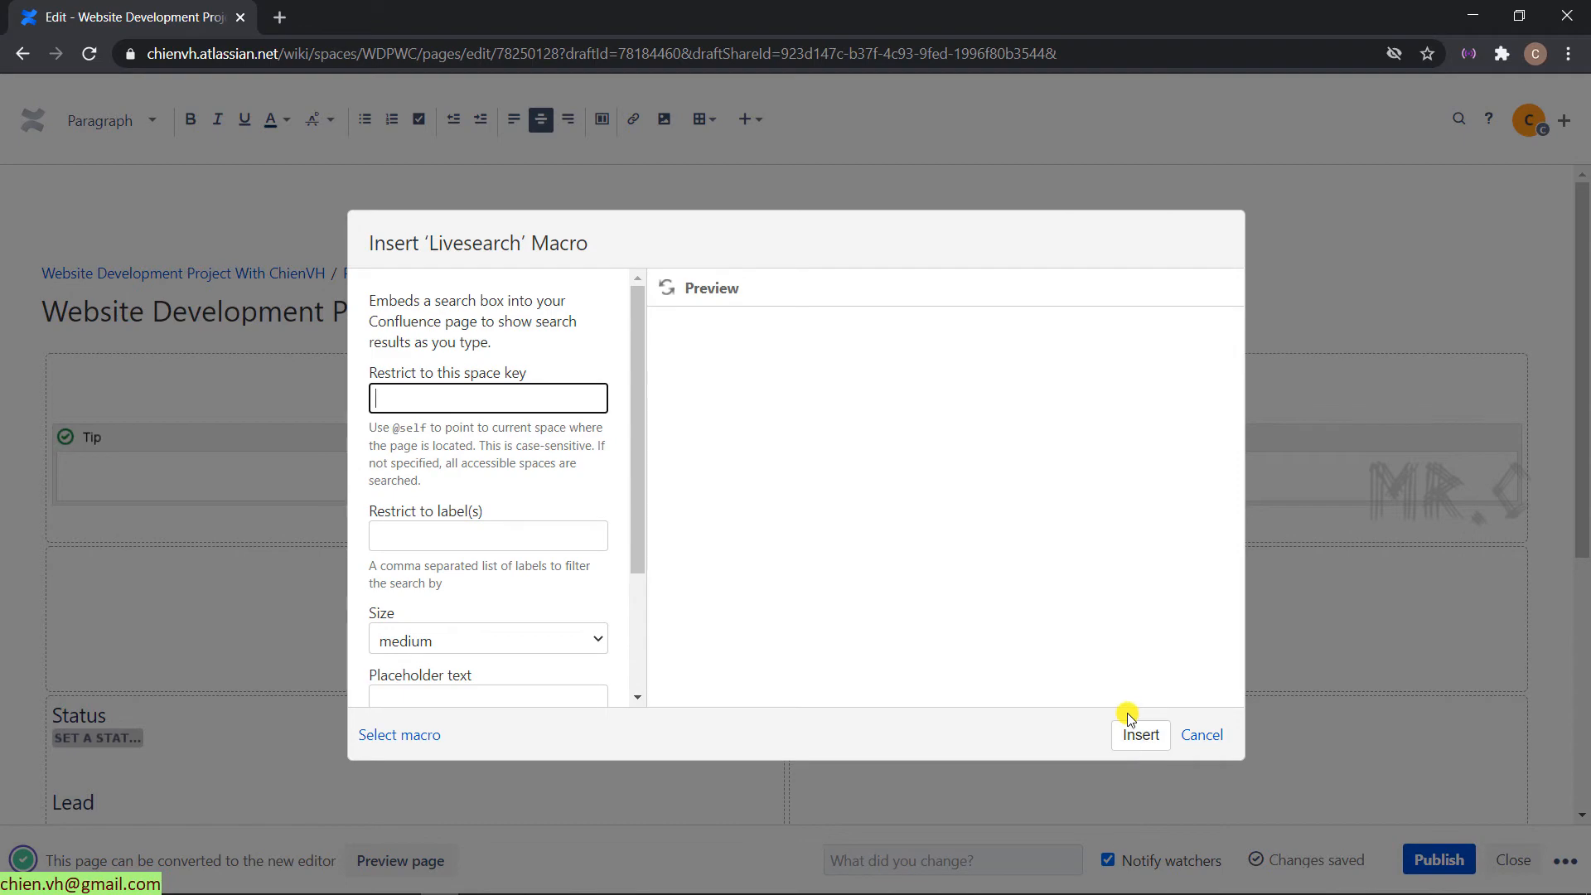
click(1142, 736)
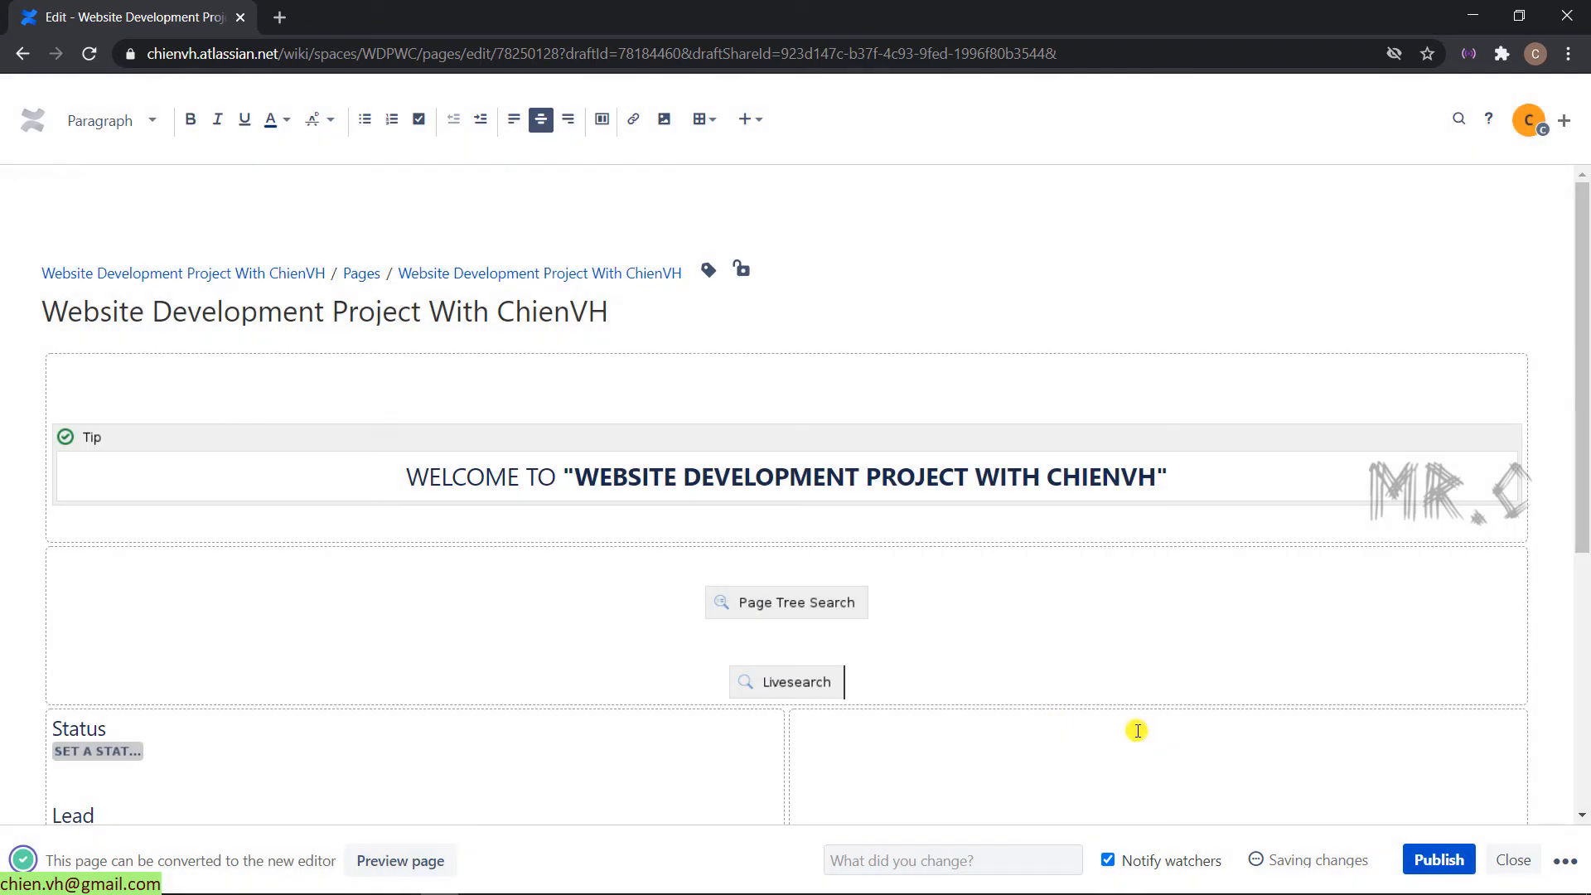
click(1439, 859)
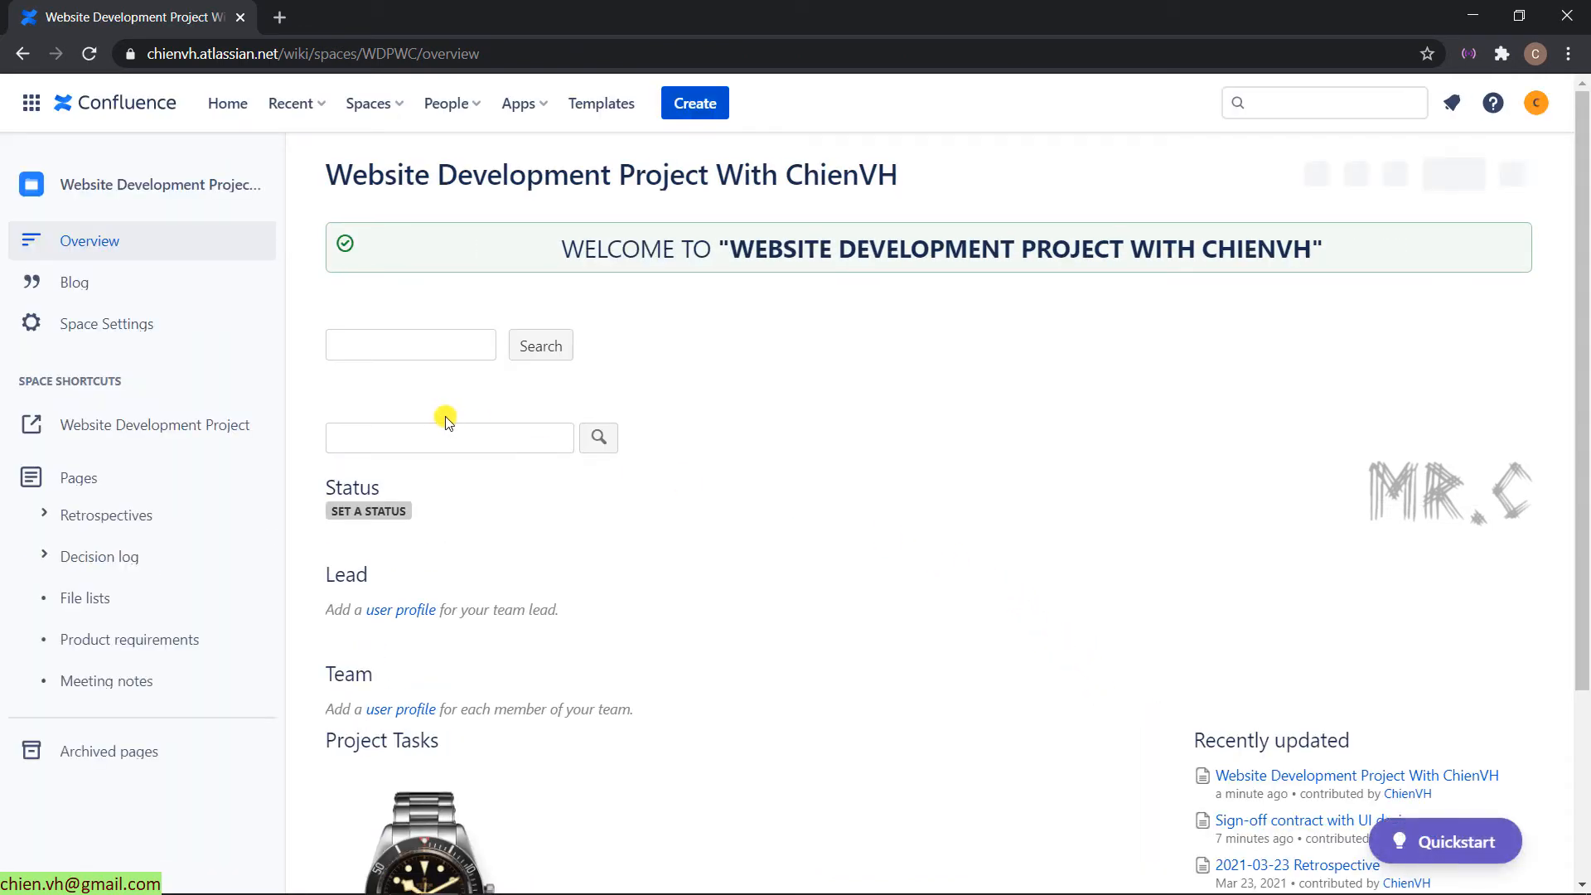
Step: Test the Livesearch box on the published overview page with the term "des"
click(430, 440)
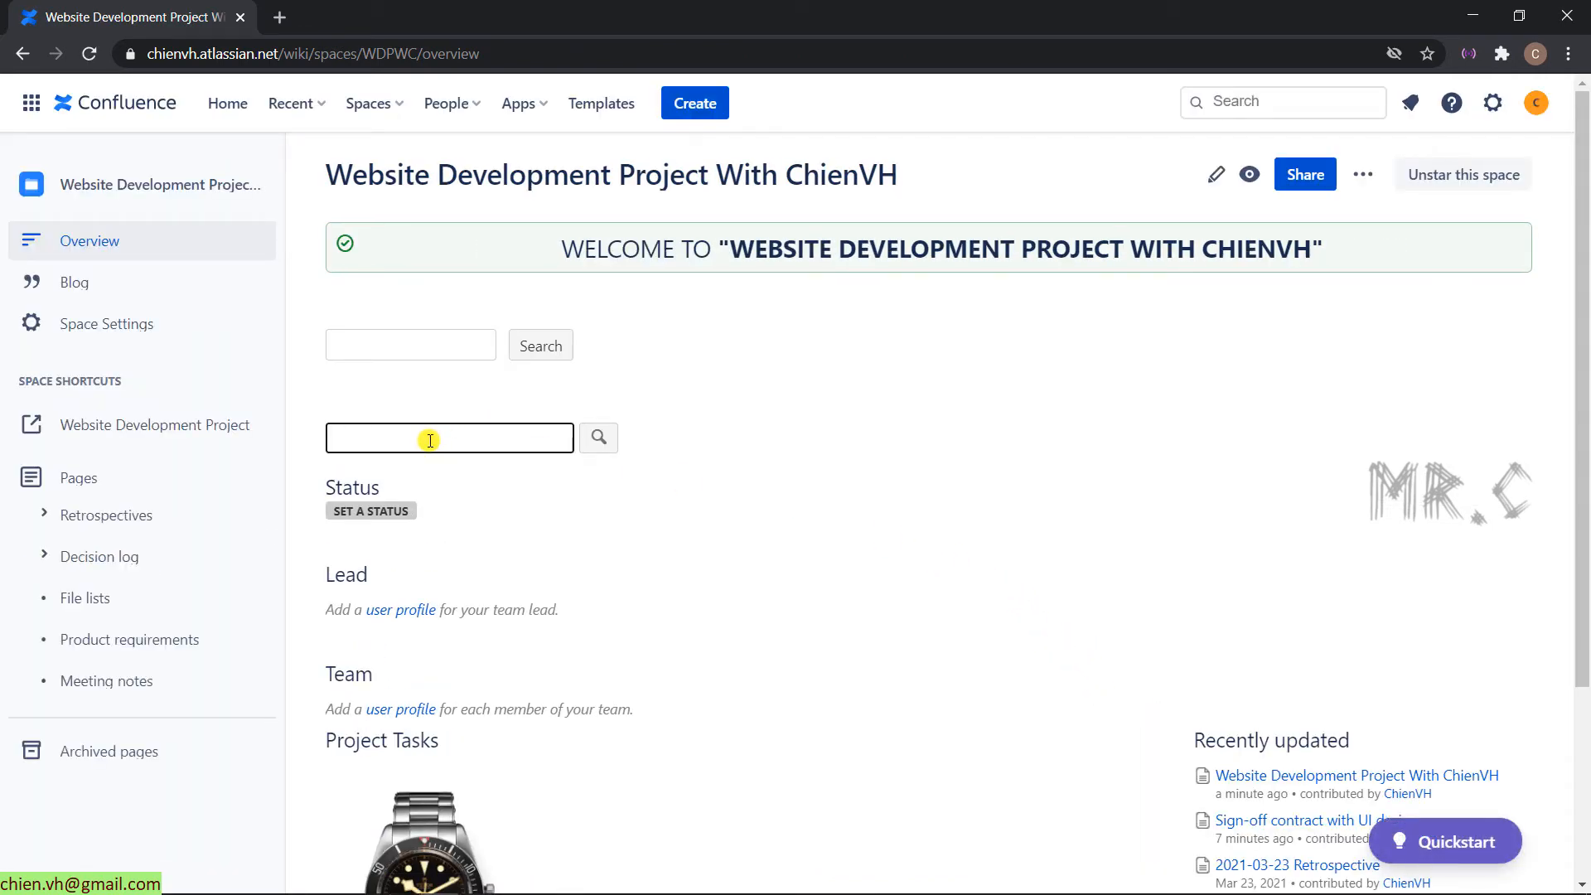
text(des)
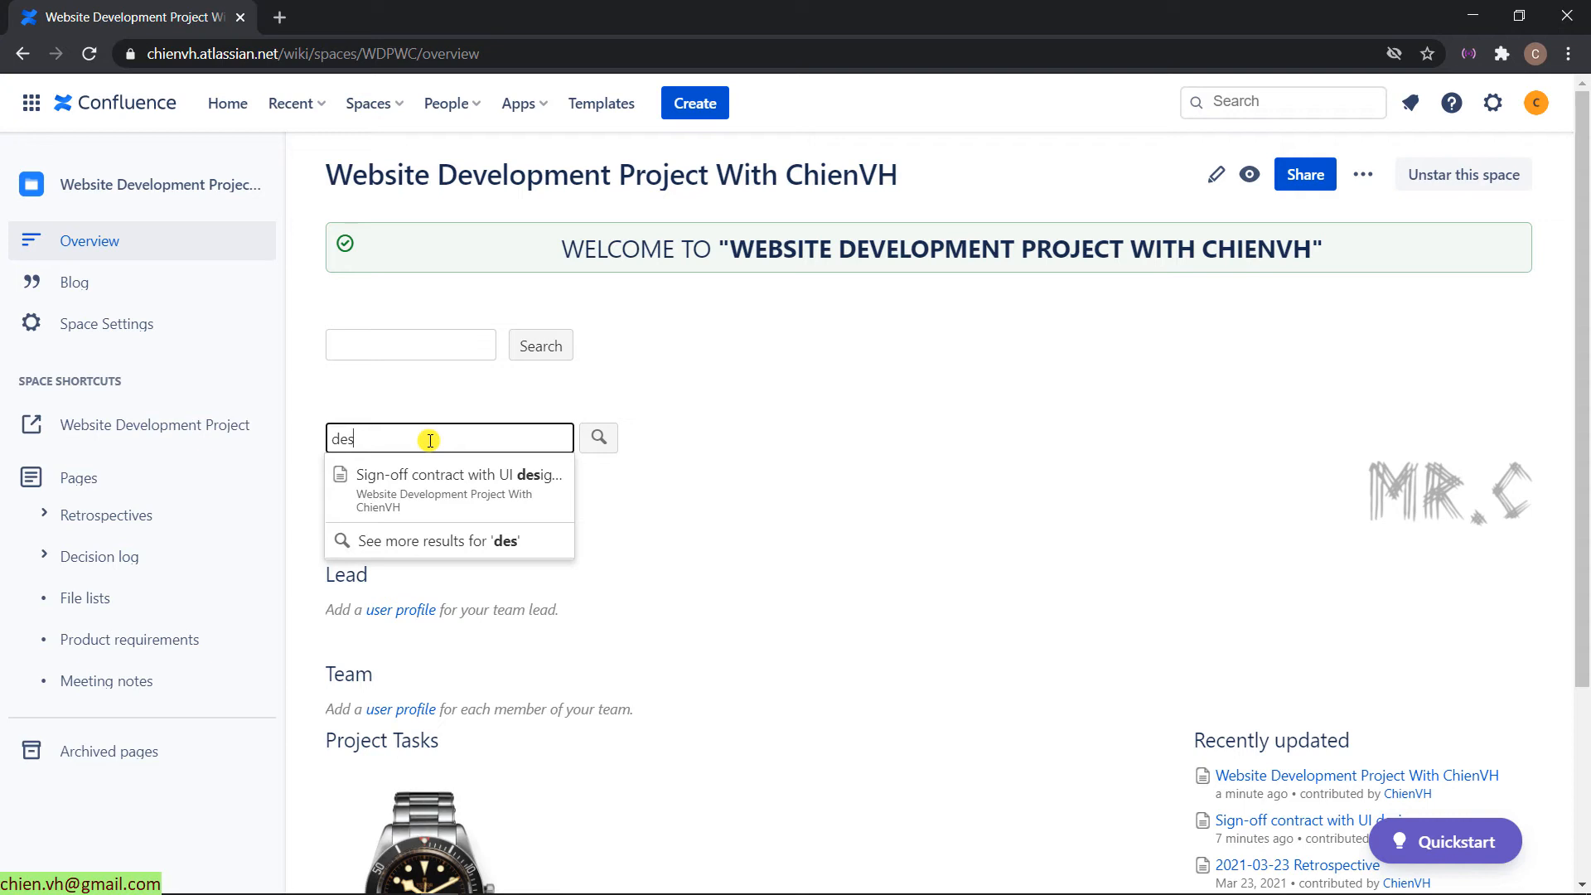
click(453, 351)
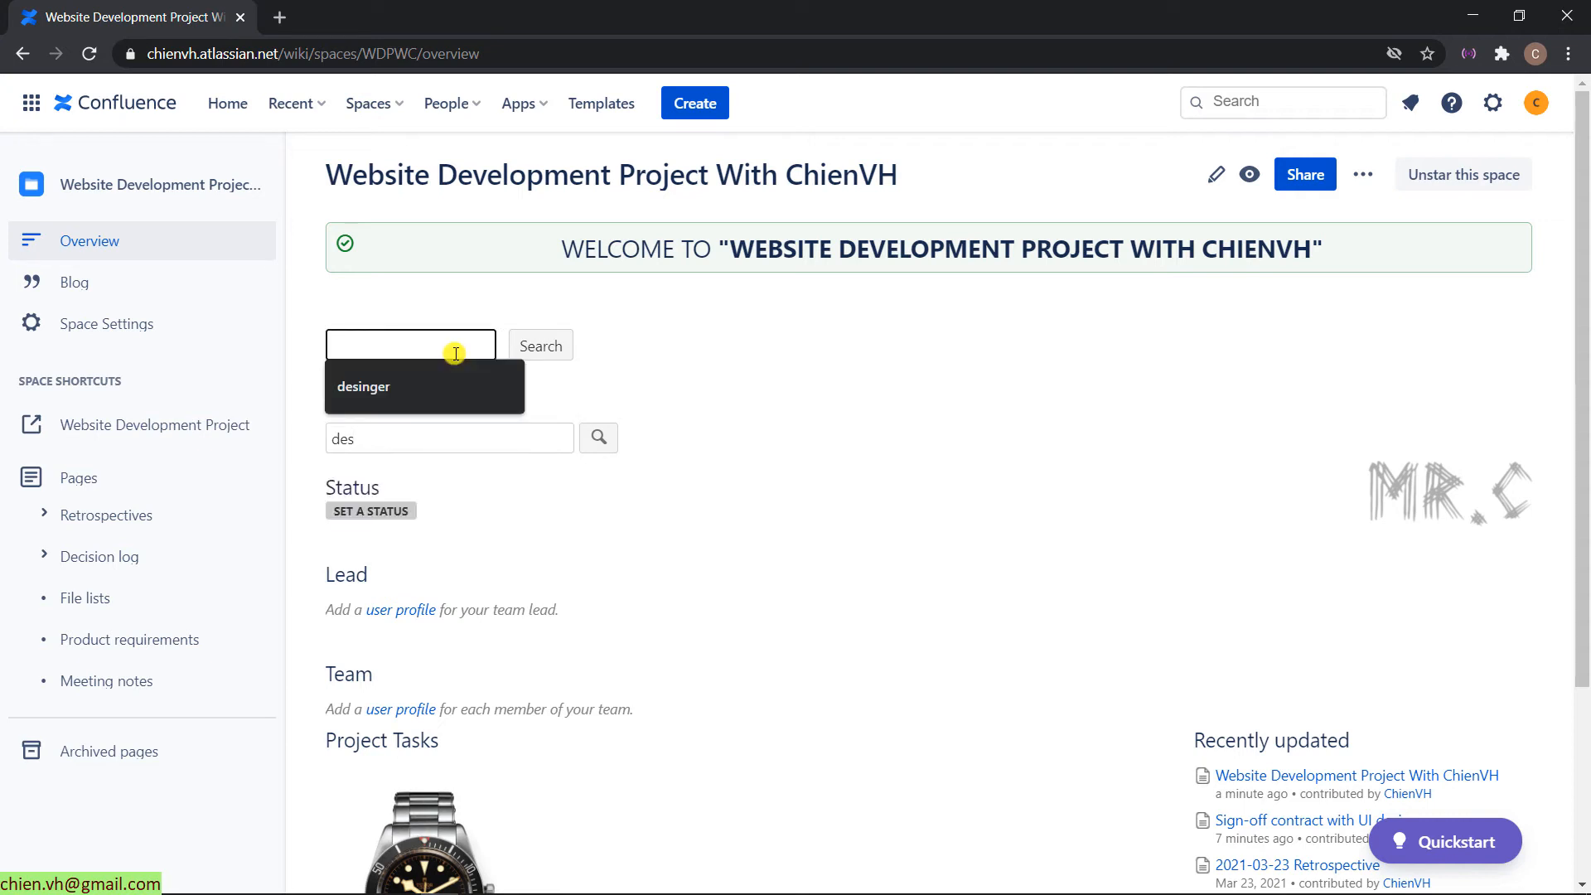
click(673, 381)
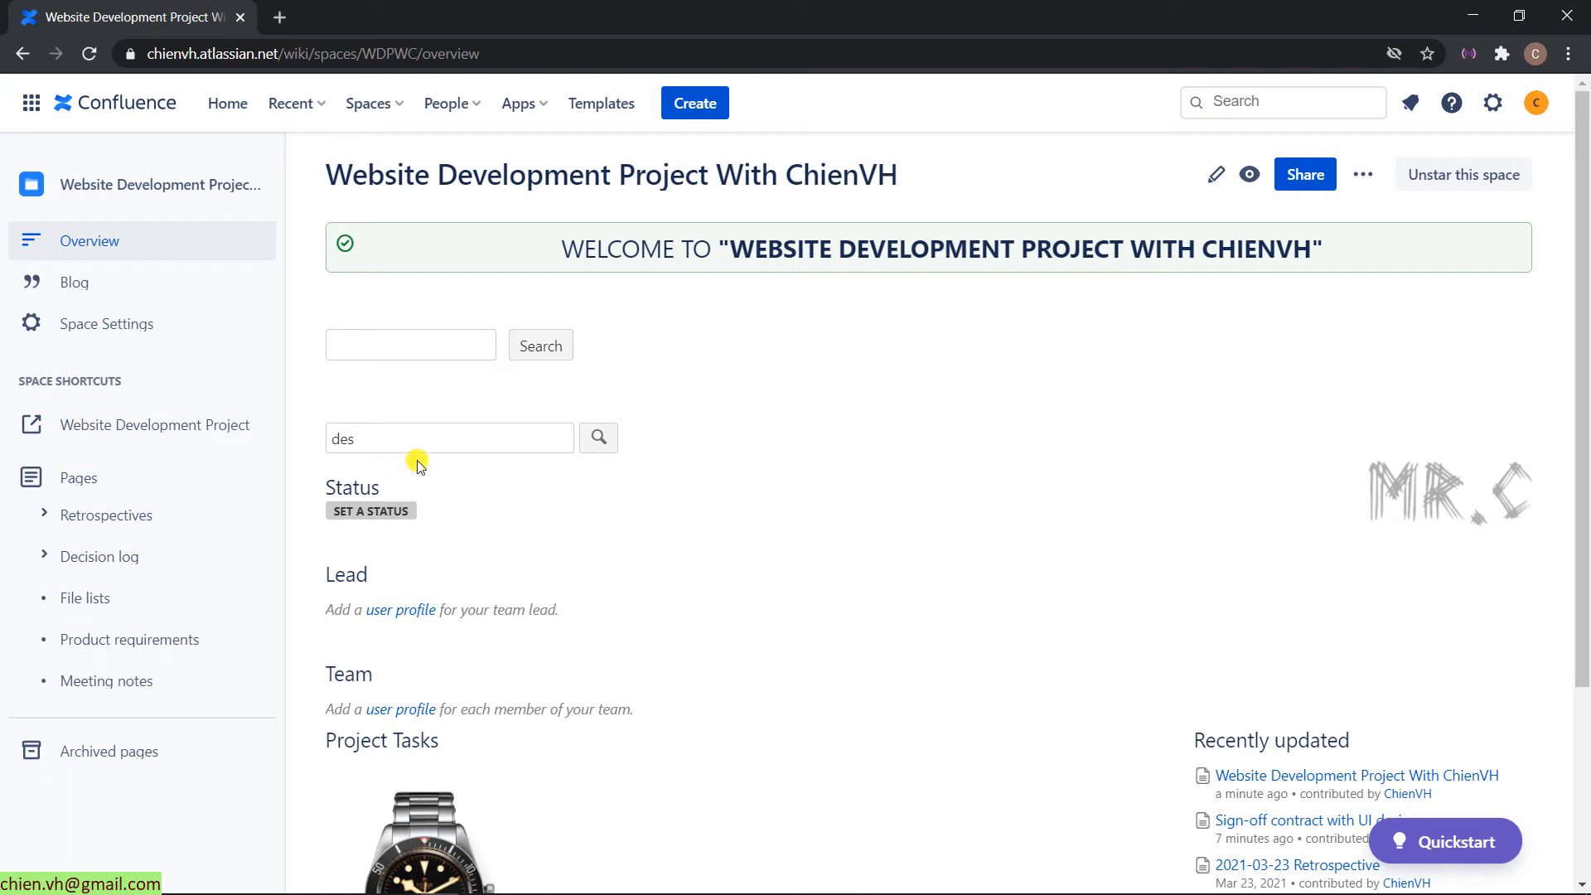
click(432, 346)
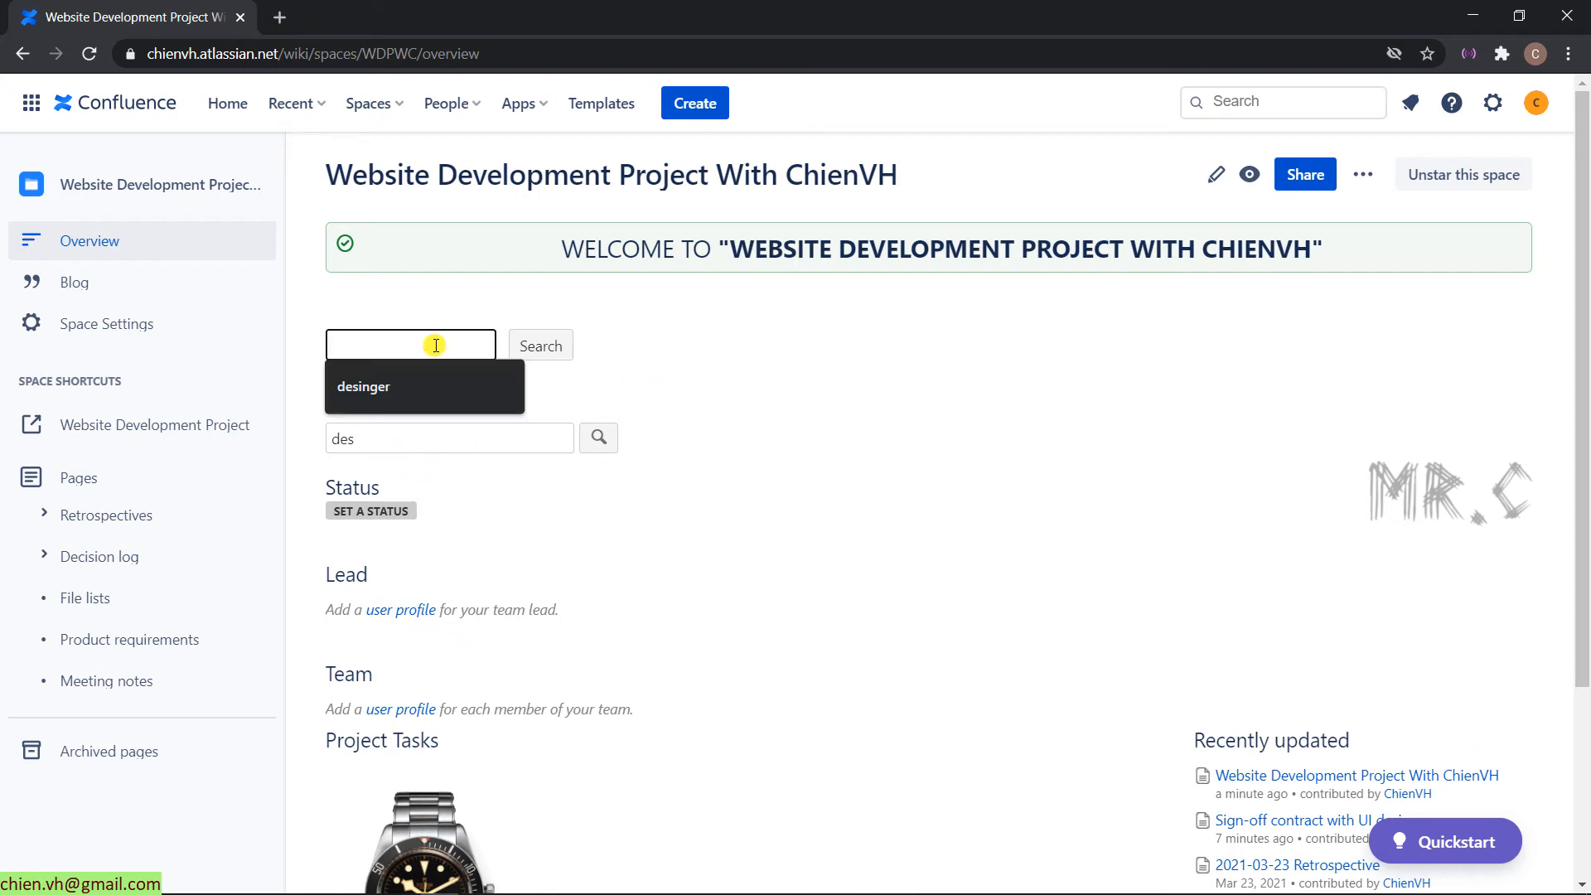
click(872, 466)
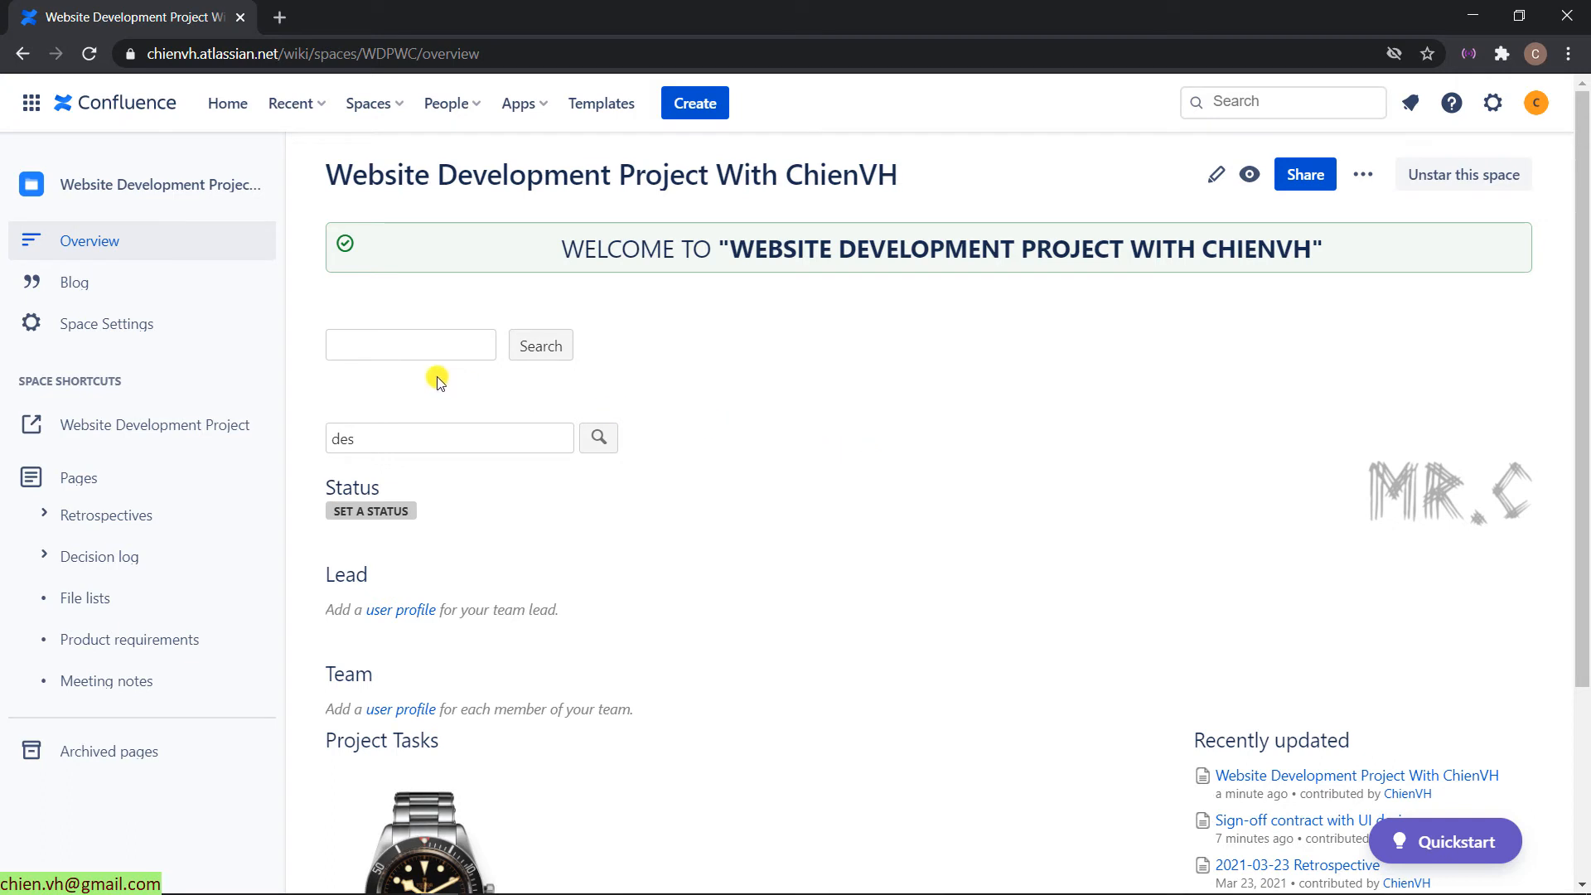
Step: Search "des" again in the Livesearch box, open the "Sign-off contract with UI designers" suggestion and look through the page
click(421, 448)
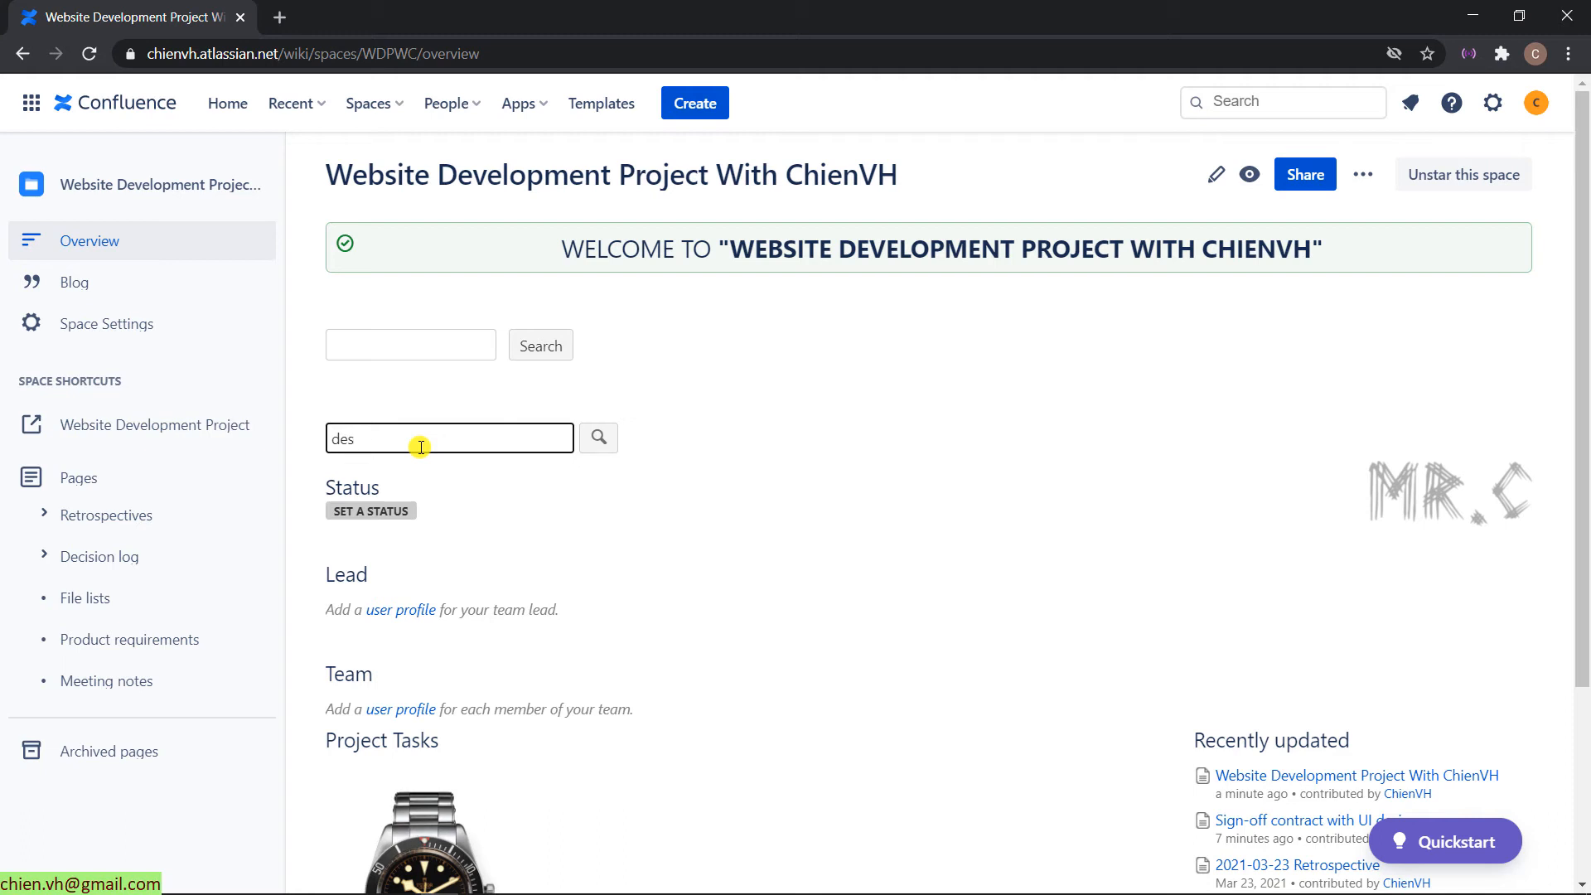
key(BackSpace)
text(s)
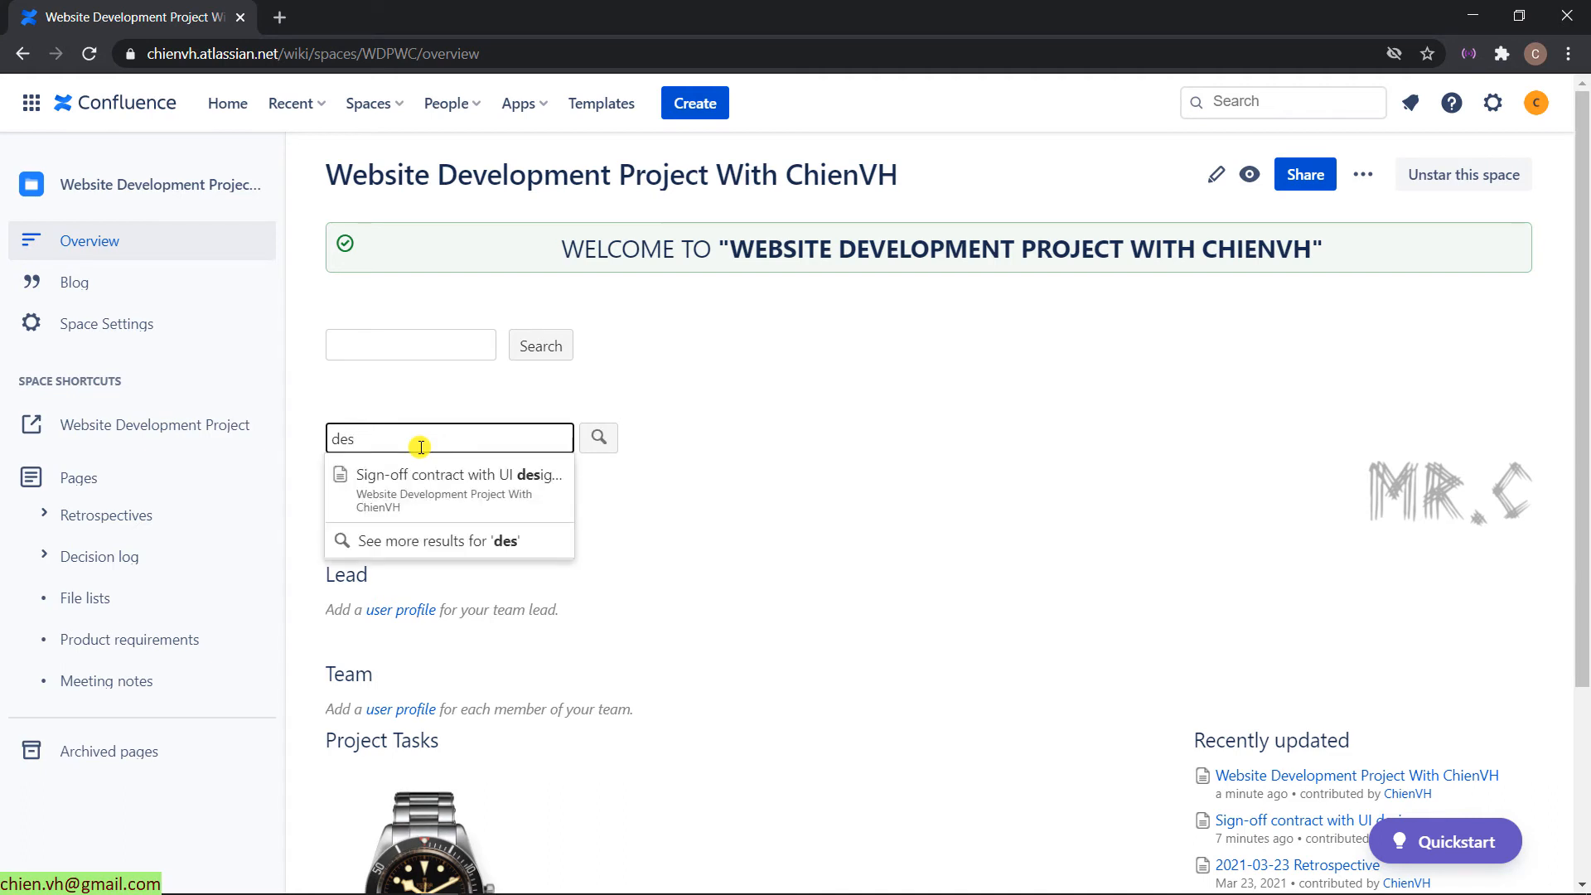
click(480, 495)
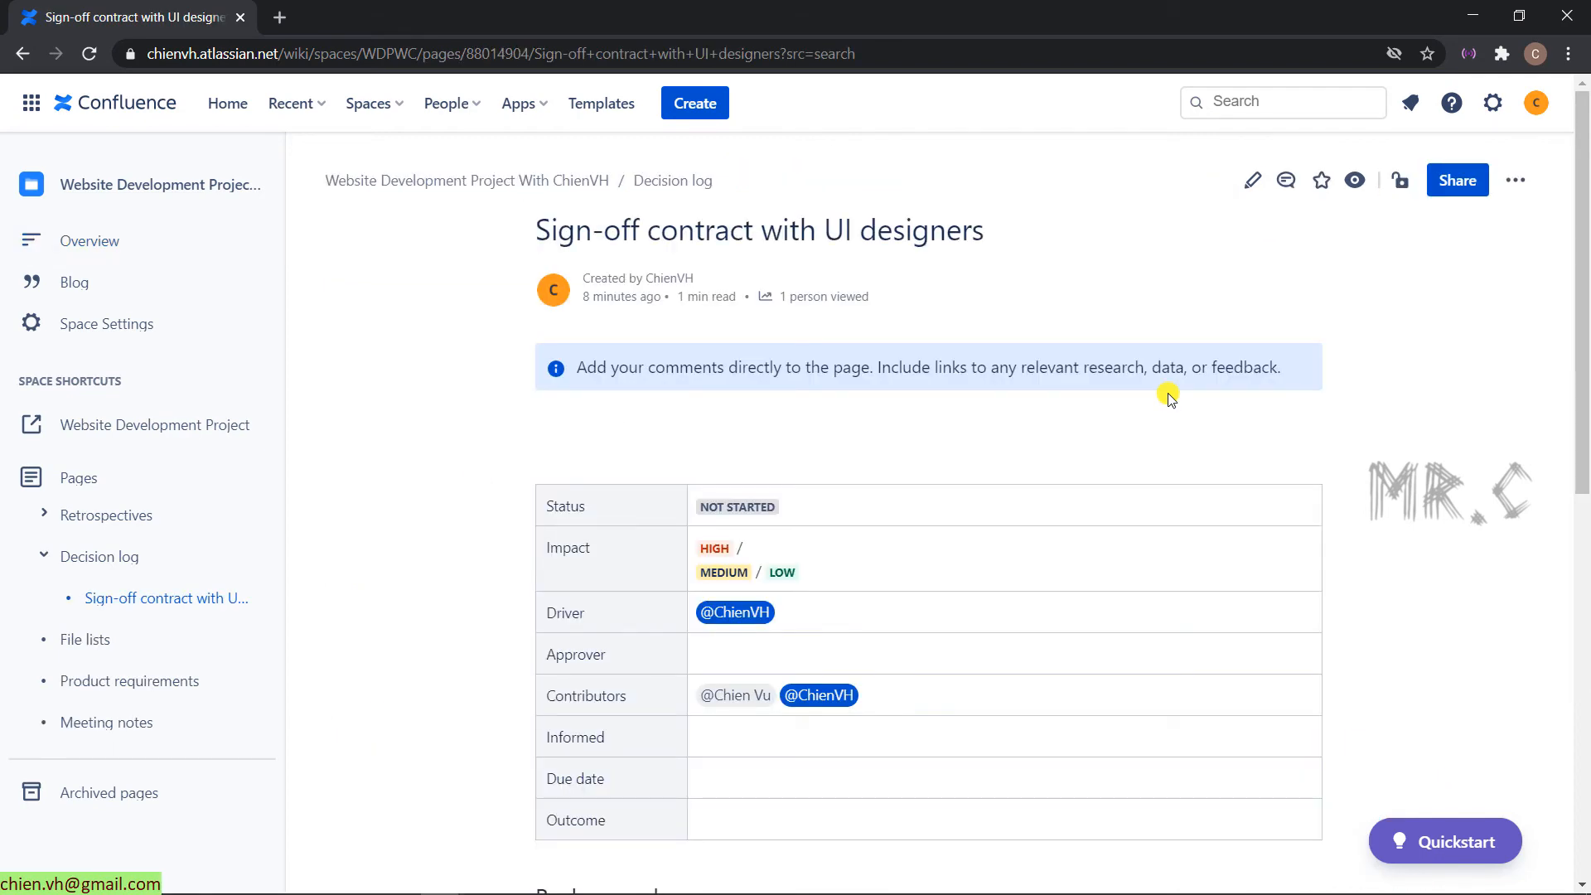
scroll(1168, 399, down, 9)
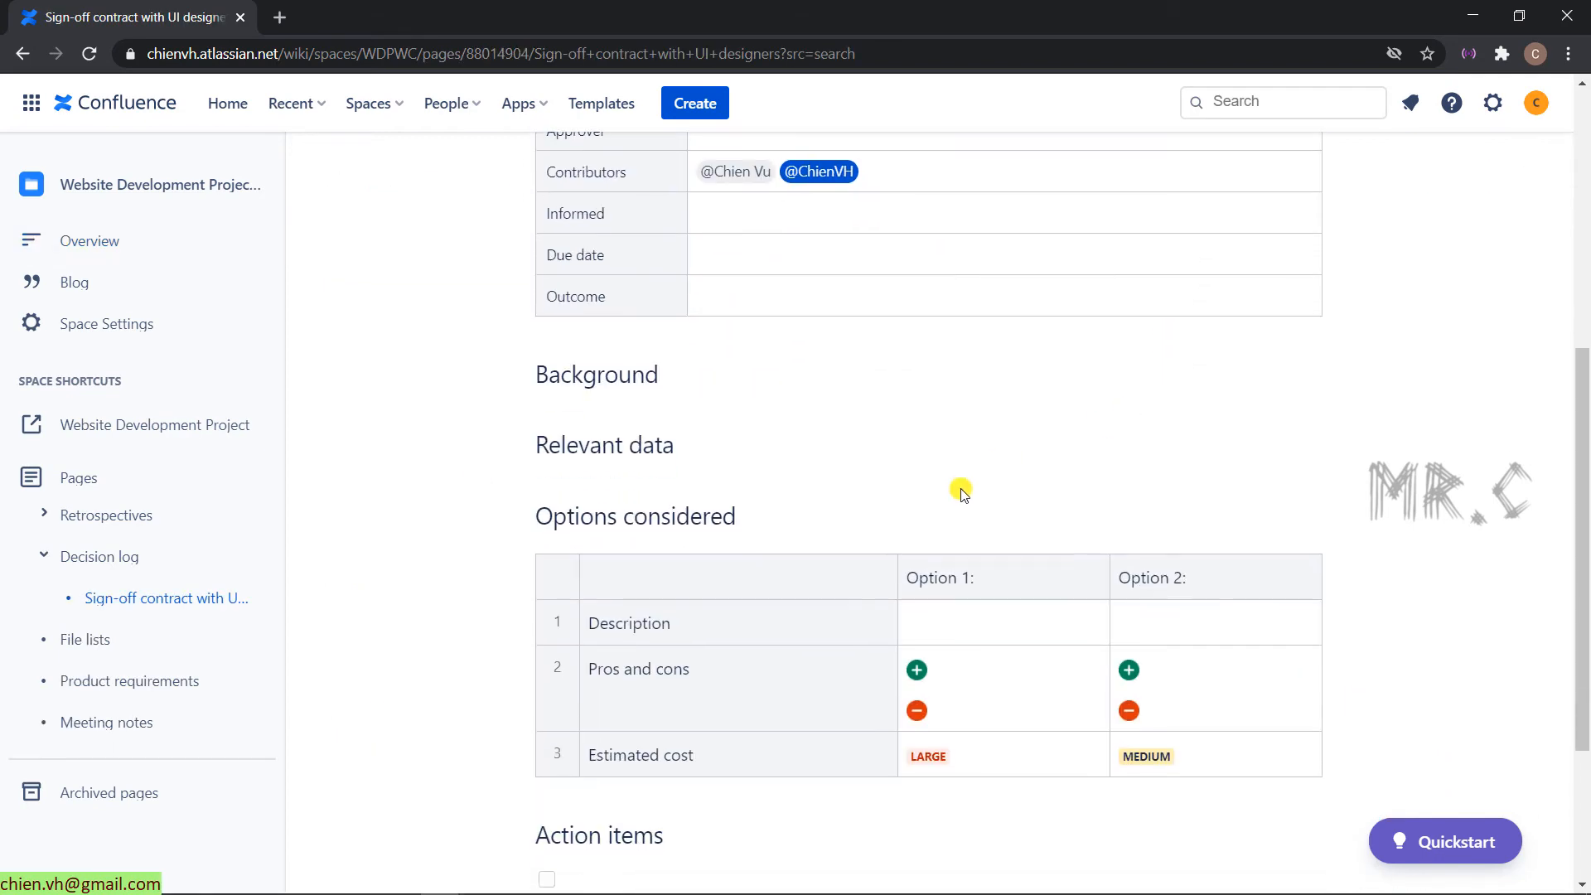
scroll(934, 521, up, 6)
scroll(930, 526, up, 3)
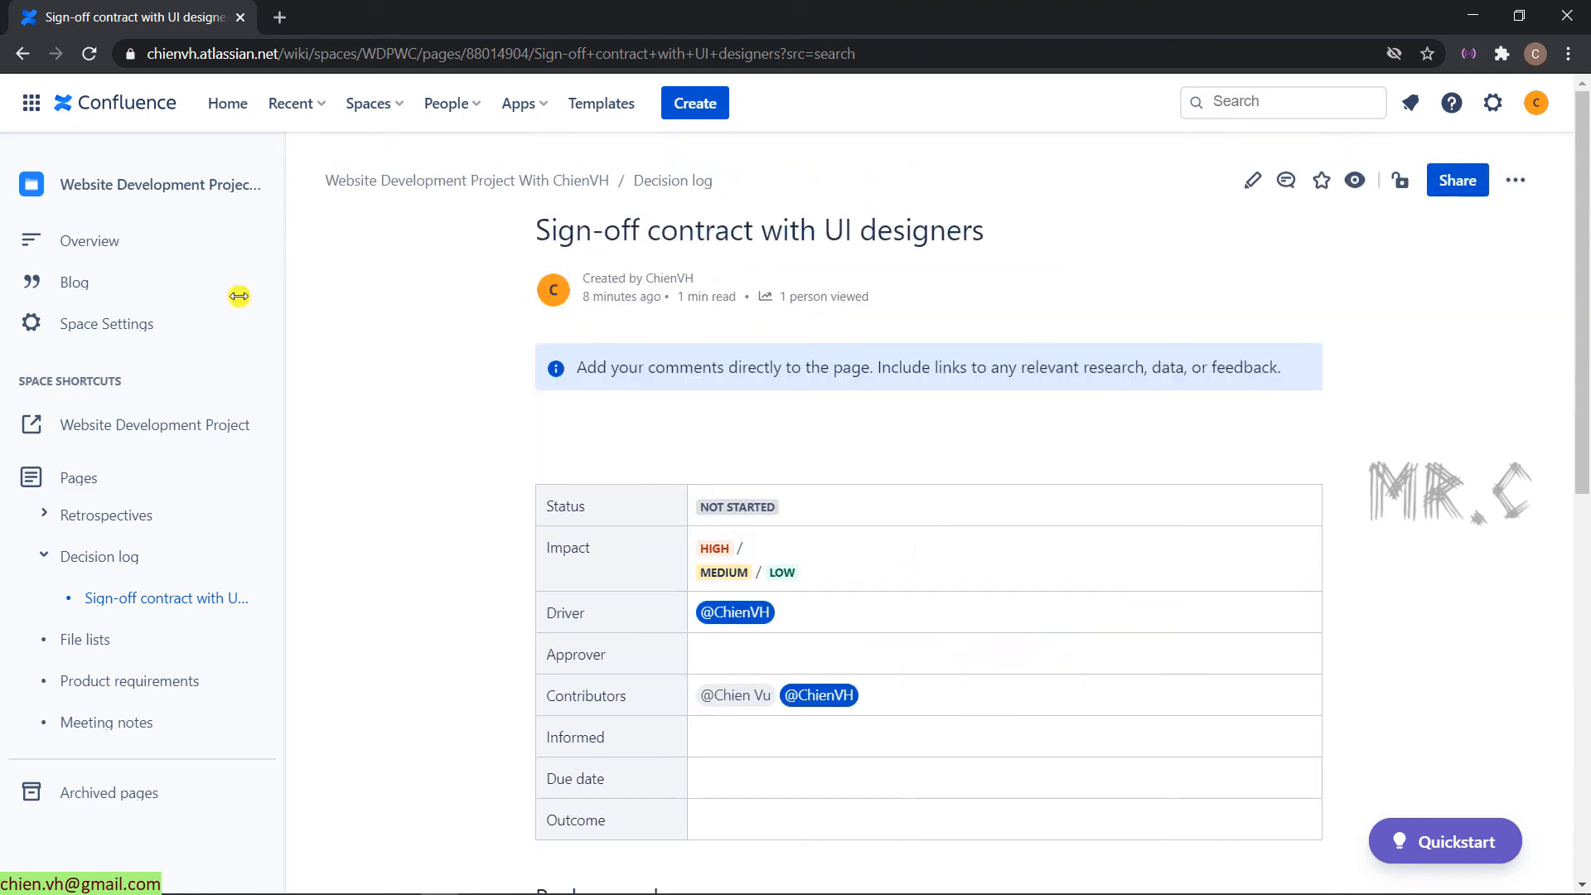
Step: Return to the space overview, open it for editing, and delete the Page Tree Search macro with the blank line below it
click(85, 241)
click(1216, 174)
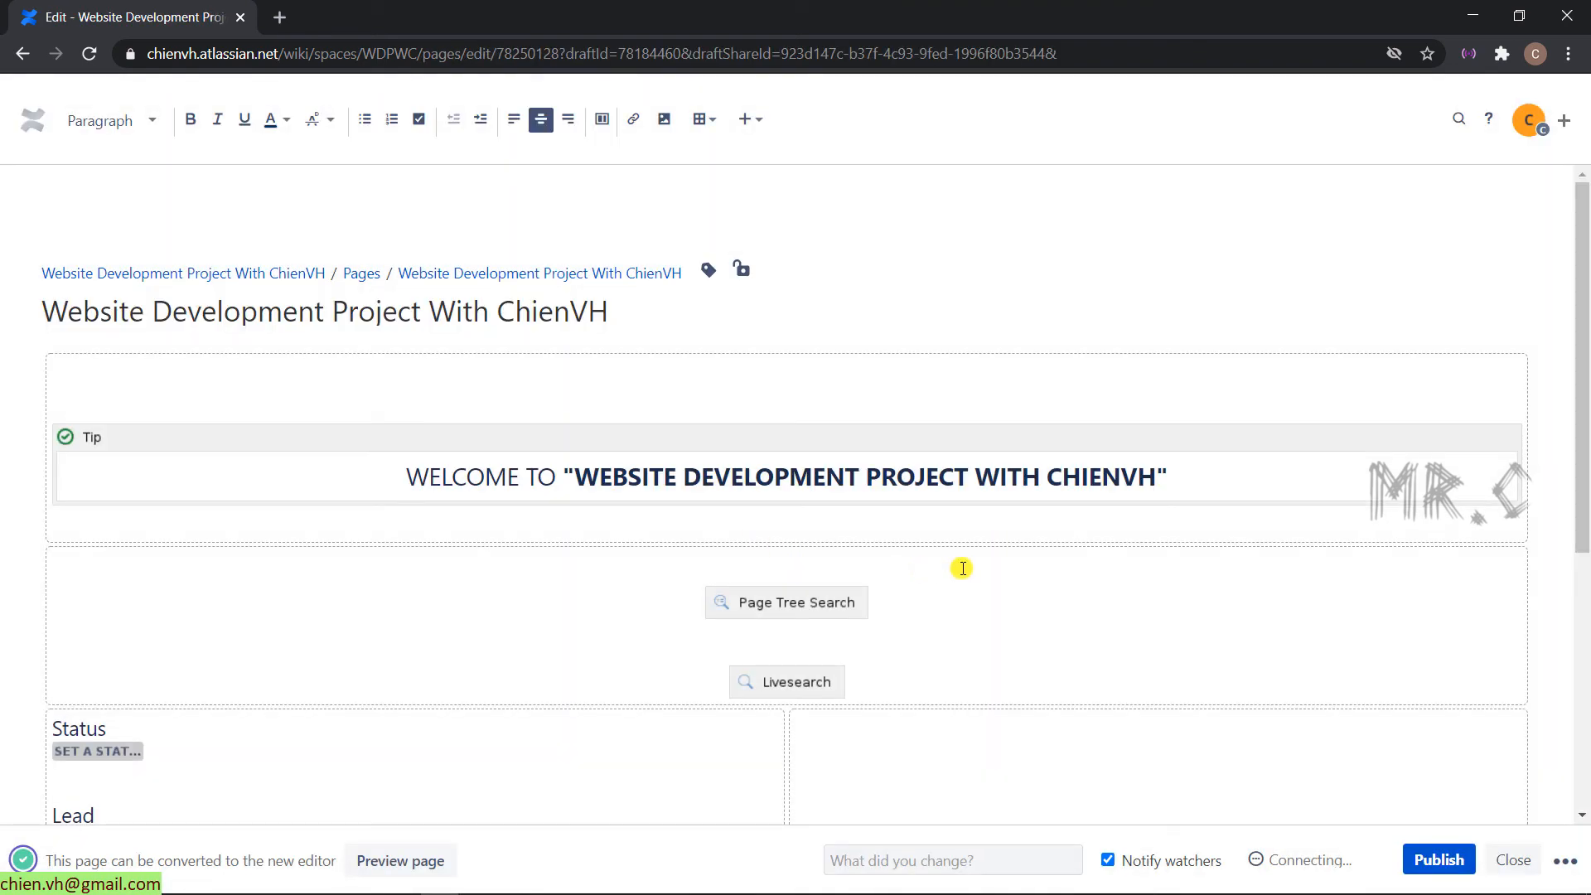
click(847, 598)
key(Delete)
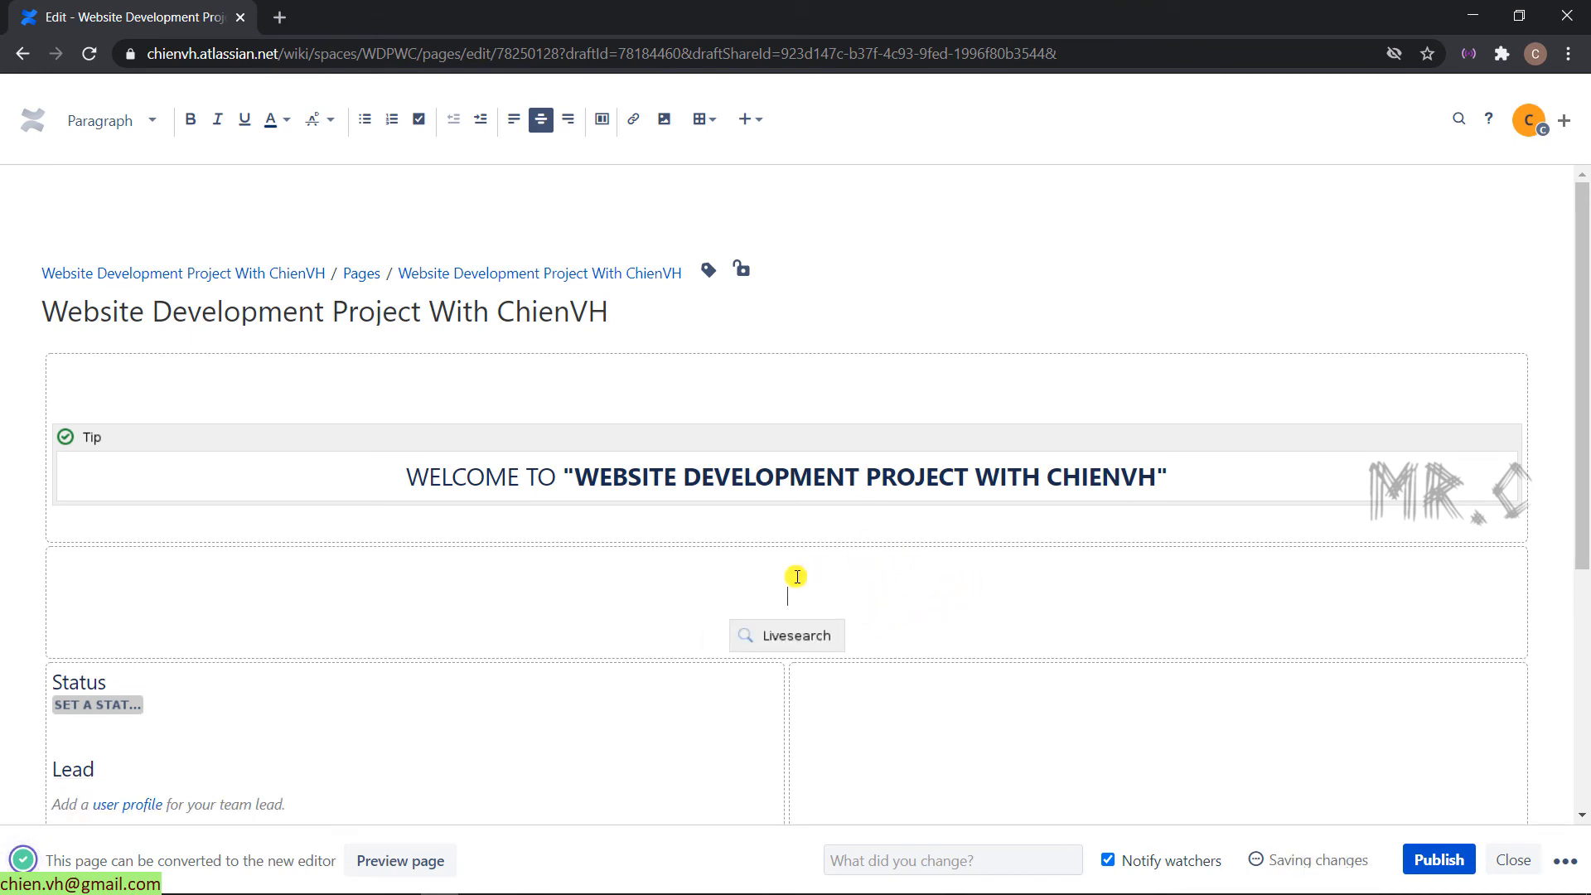
key(Delete)
Step: Set the Livesearch macro's size to large, refresh its preview, save it and publish the overview page
click(805, 600)
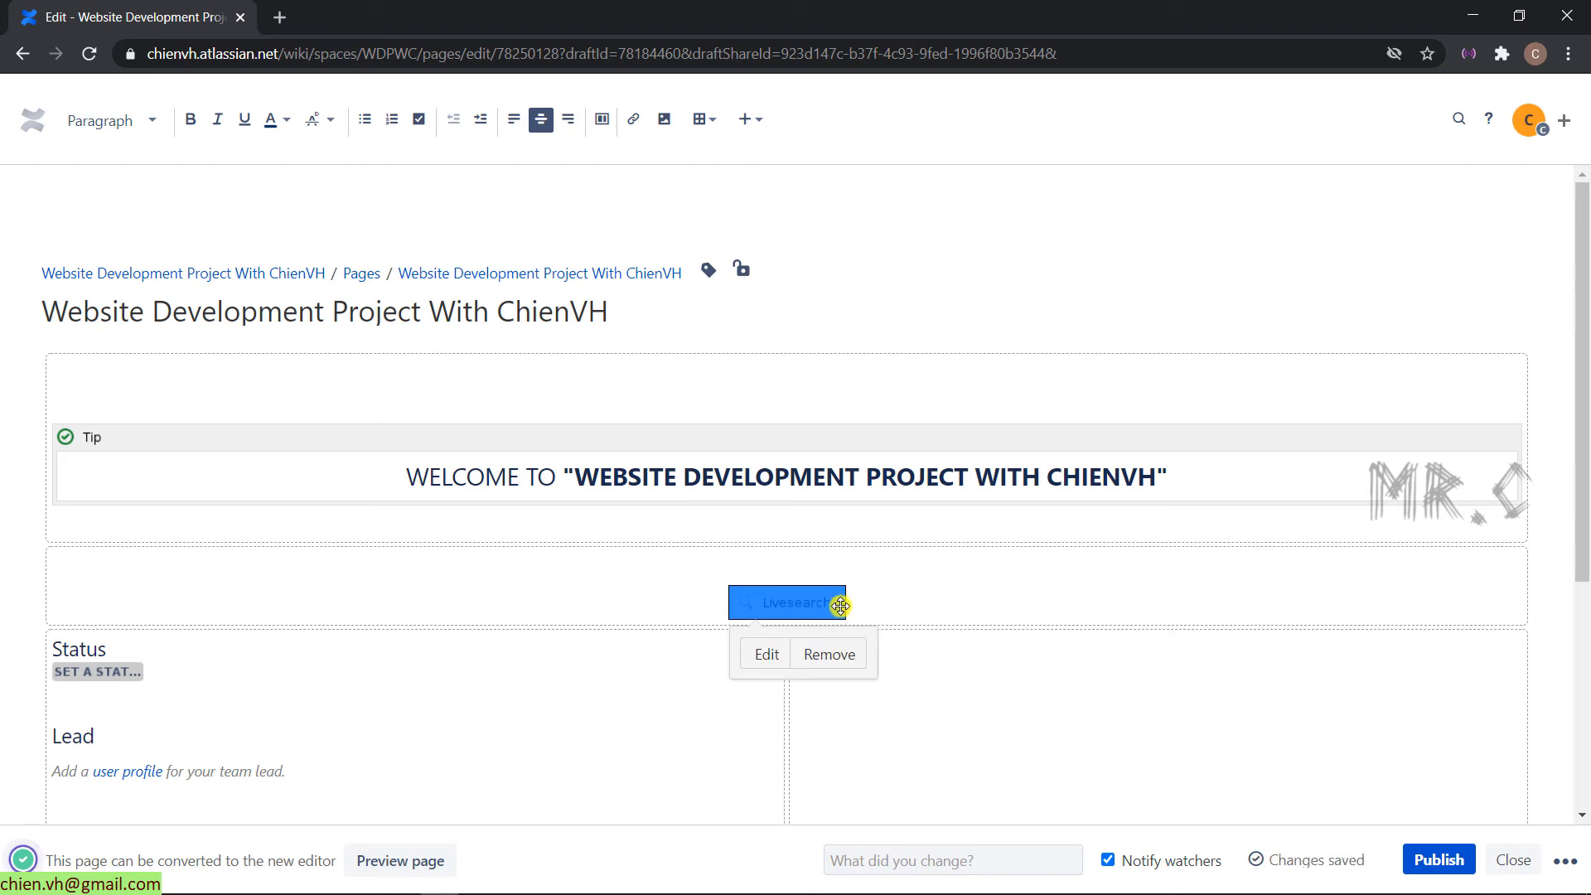
click(762, 659)
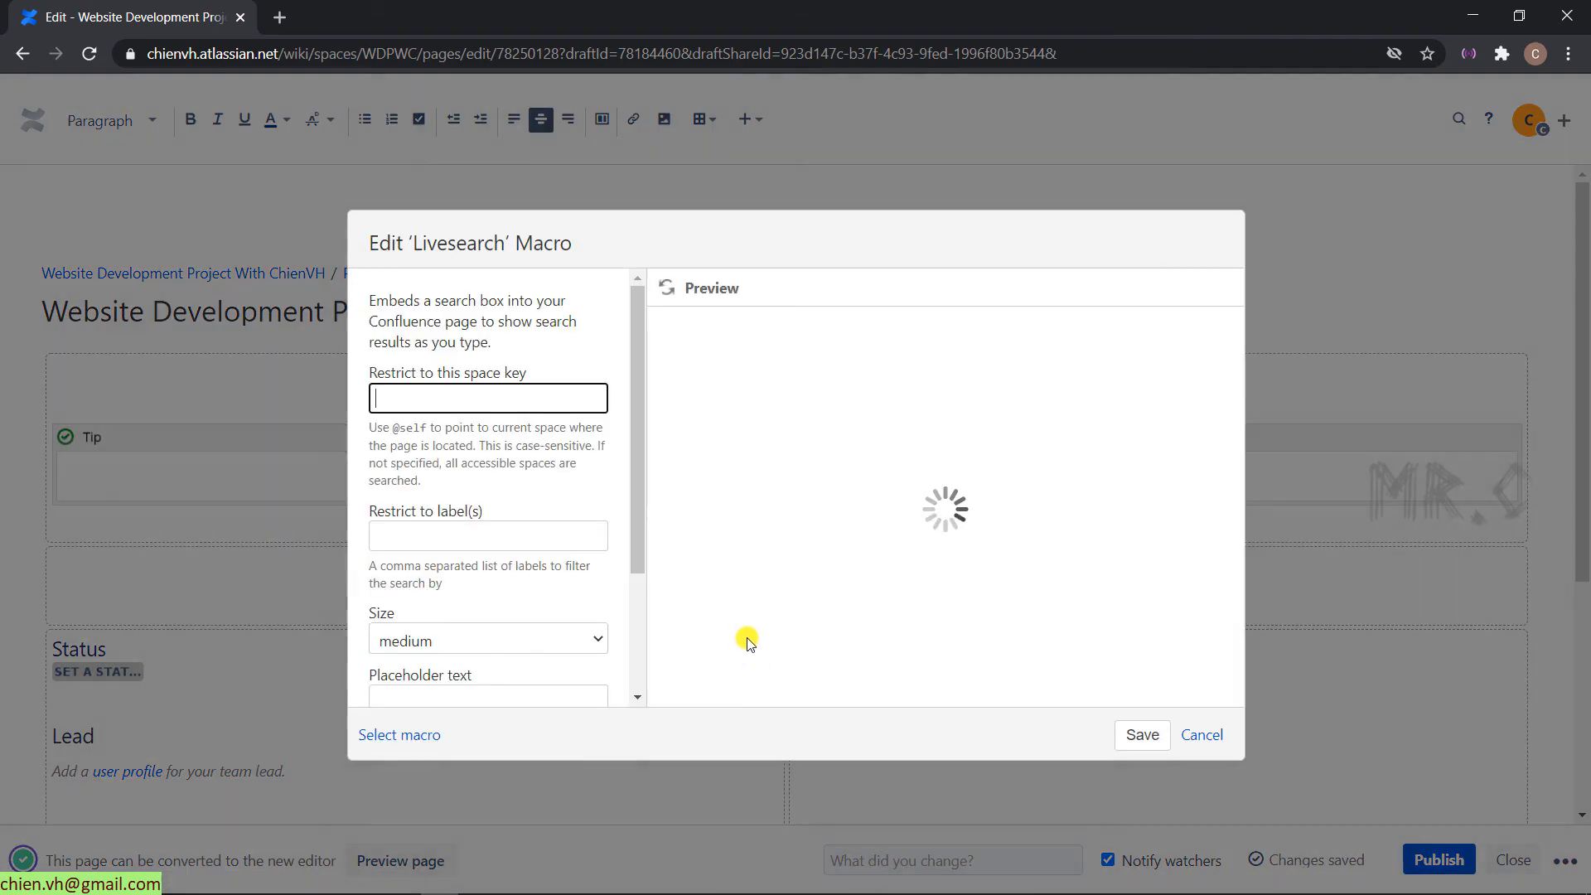
scroll(615, 477, down, 2)
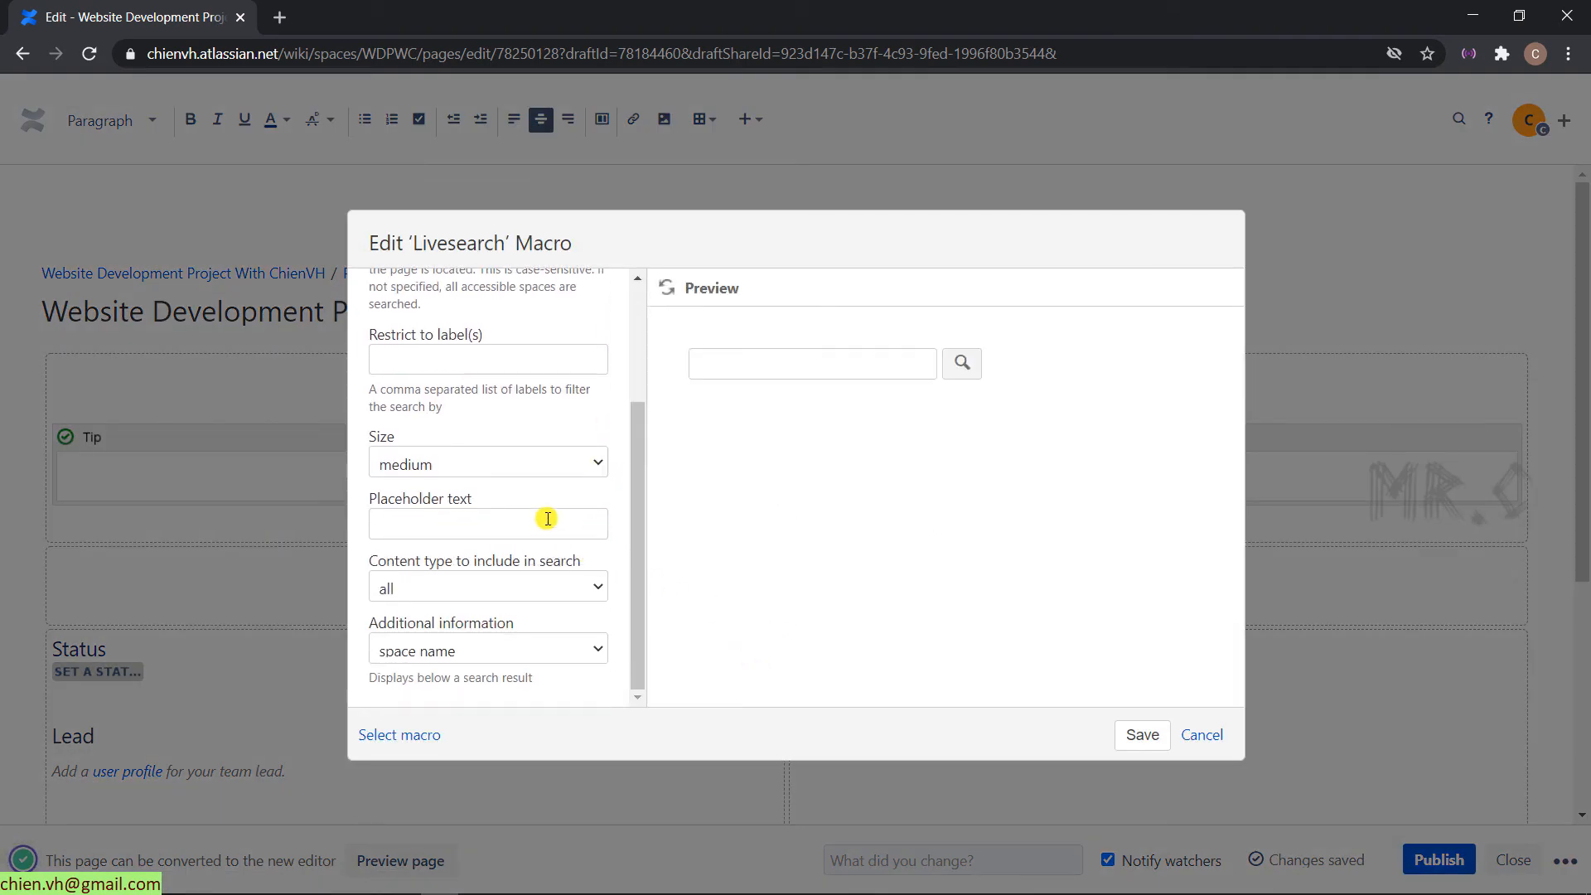
click(579, 461)
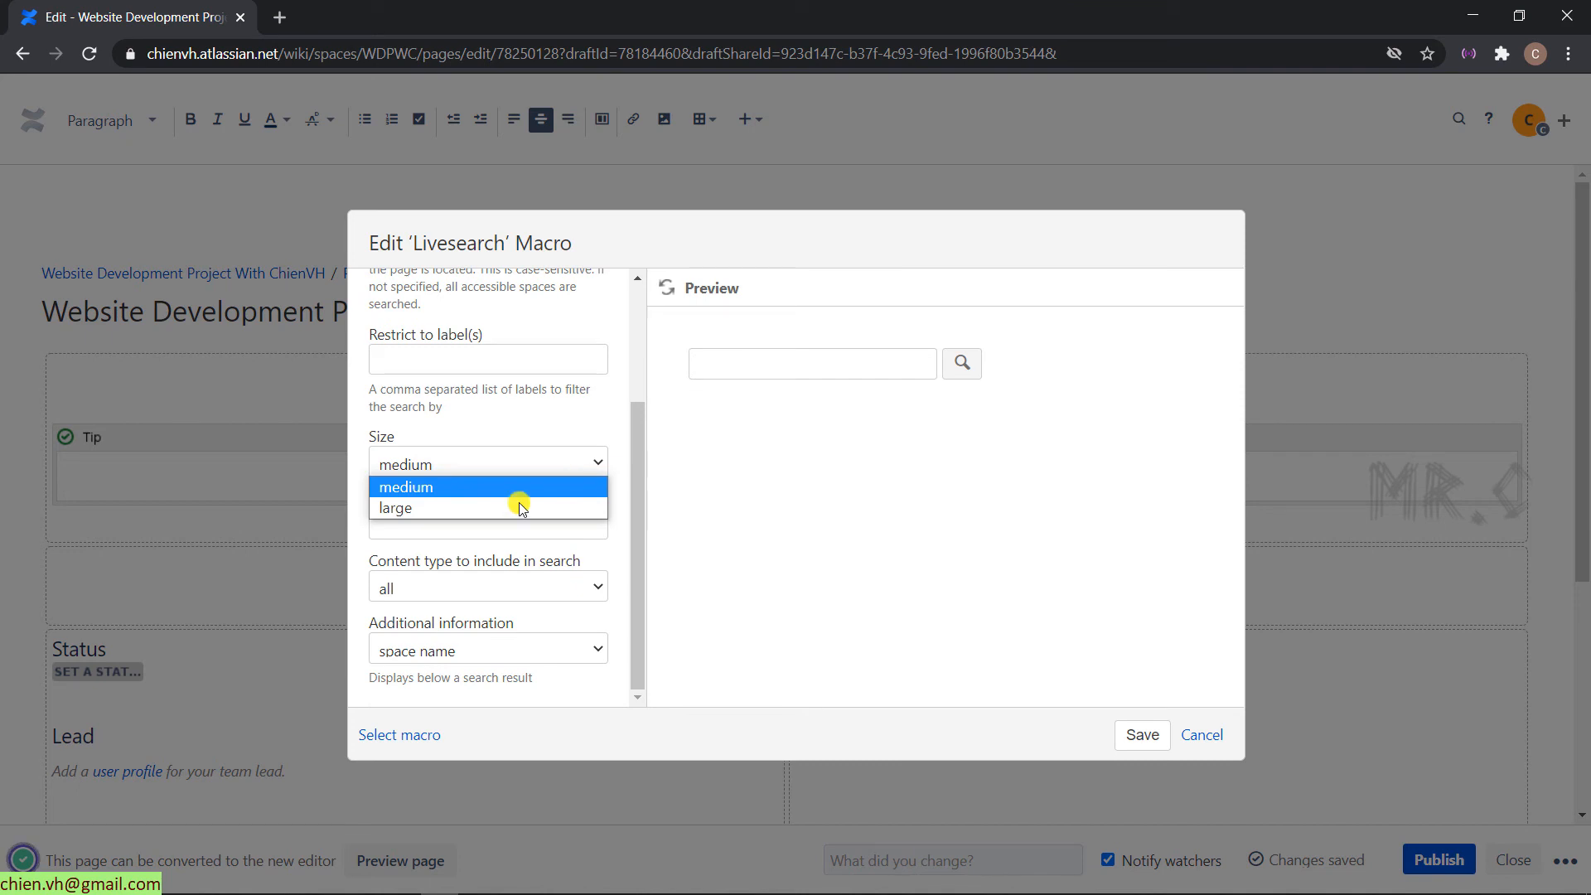
click(450, 508)
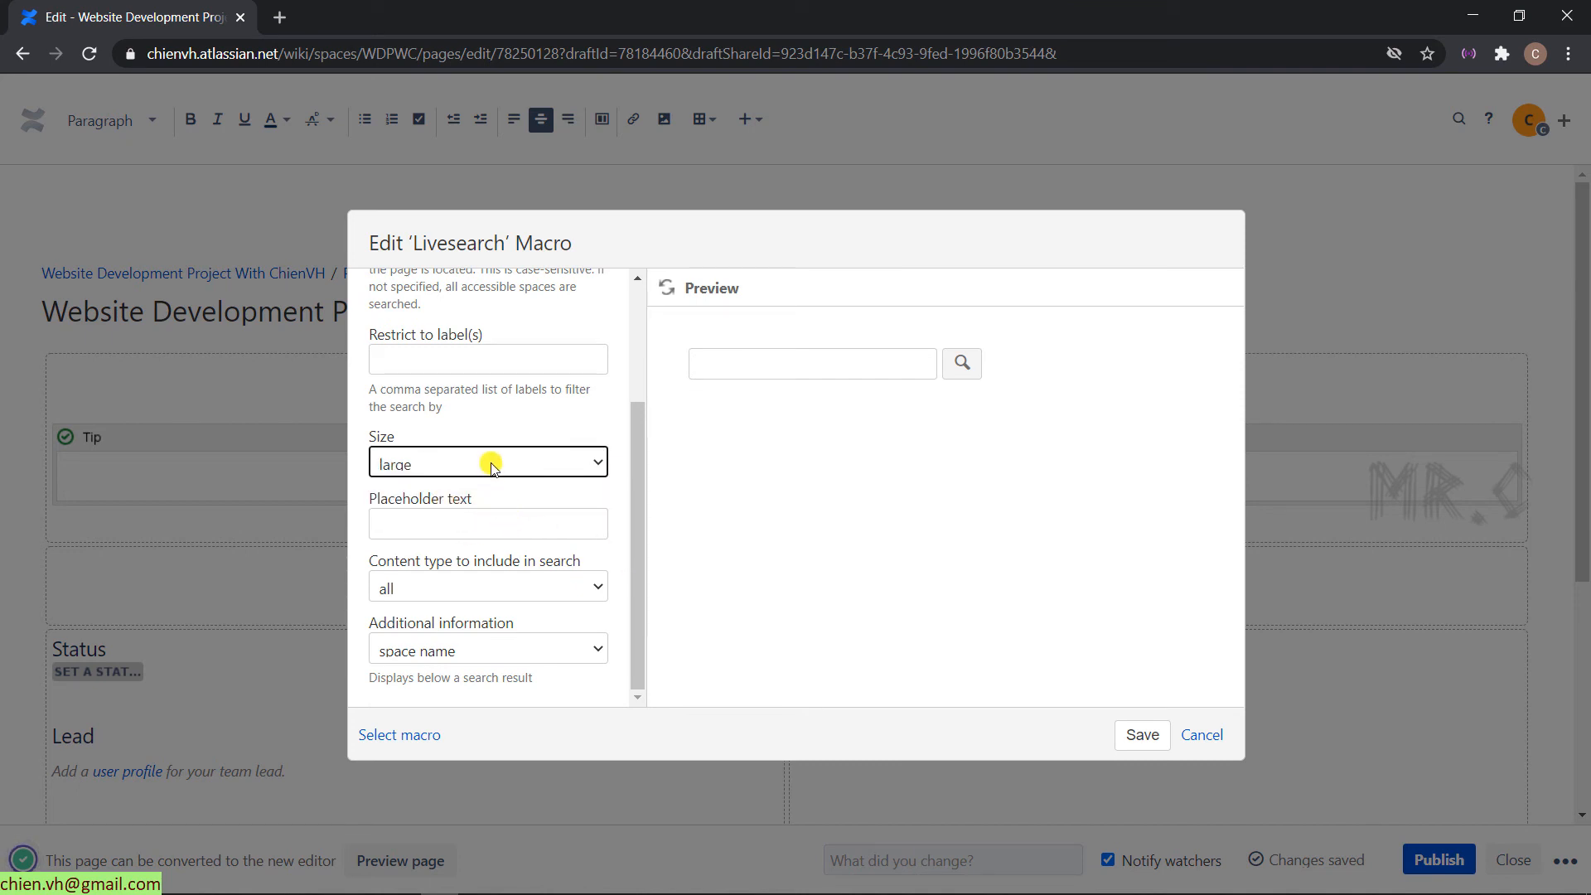
click(667, 289)
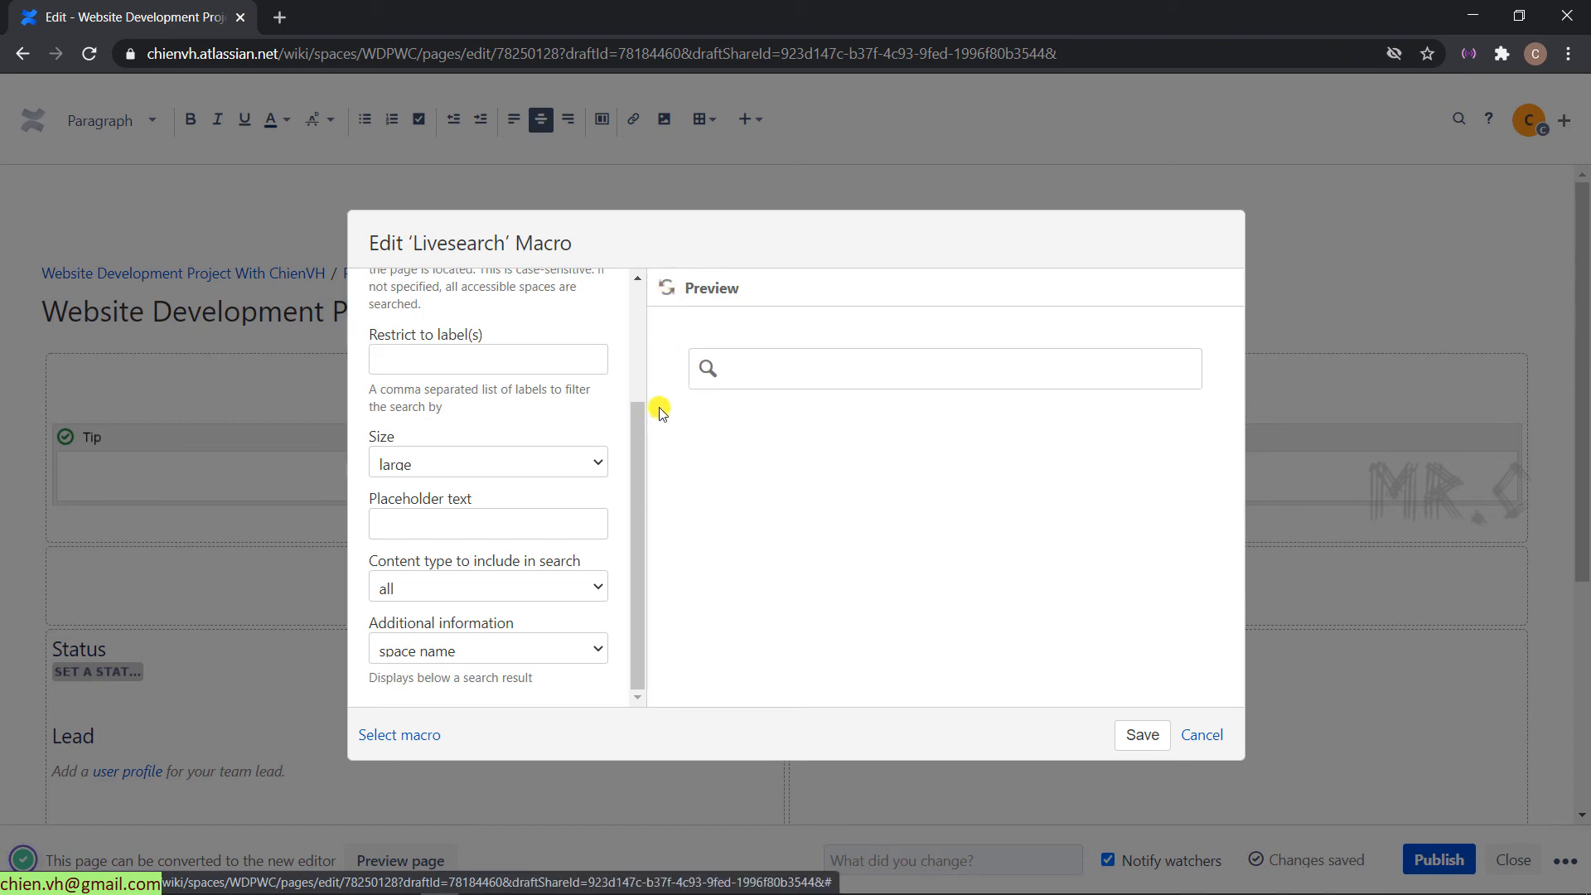
click(1142, 735)
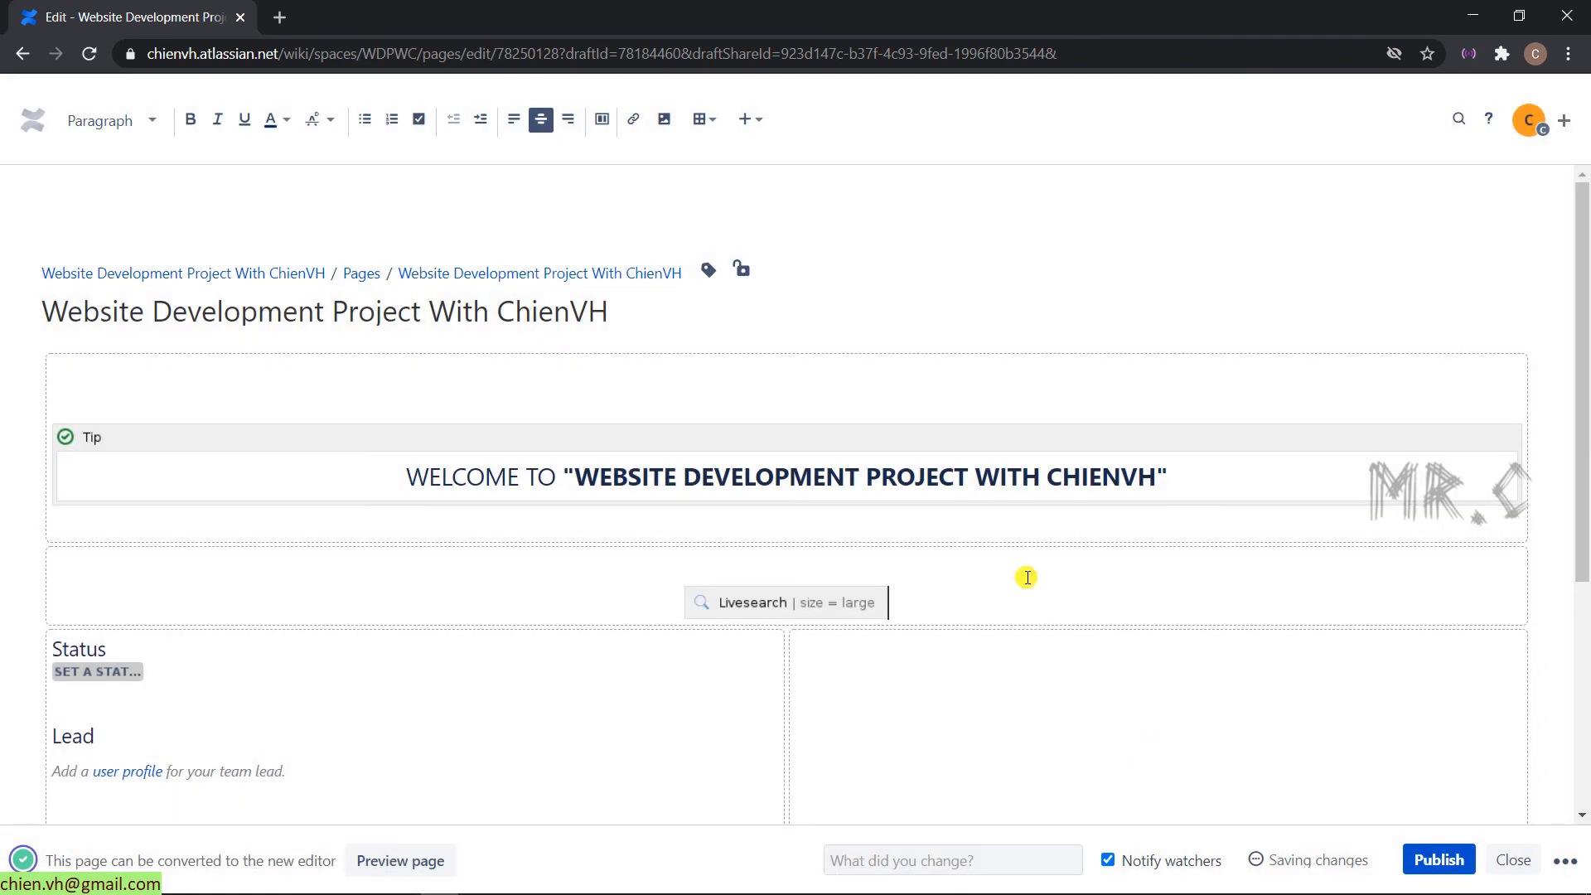
click(1437, 860)
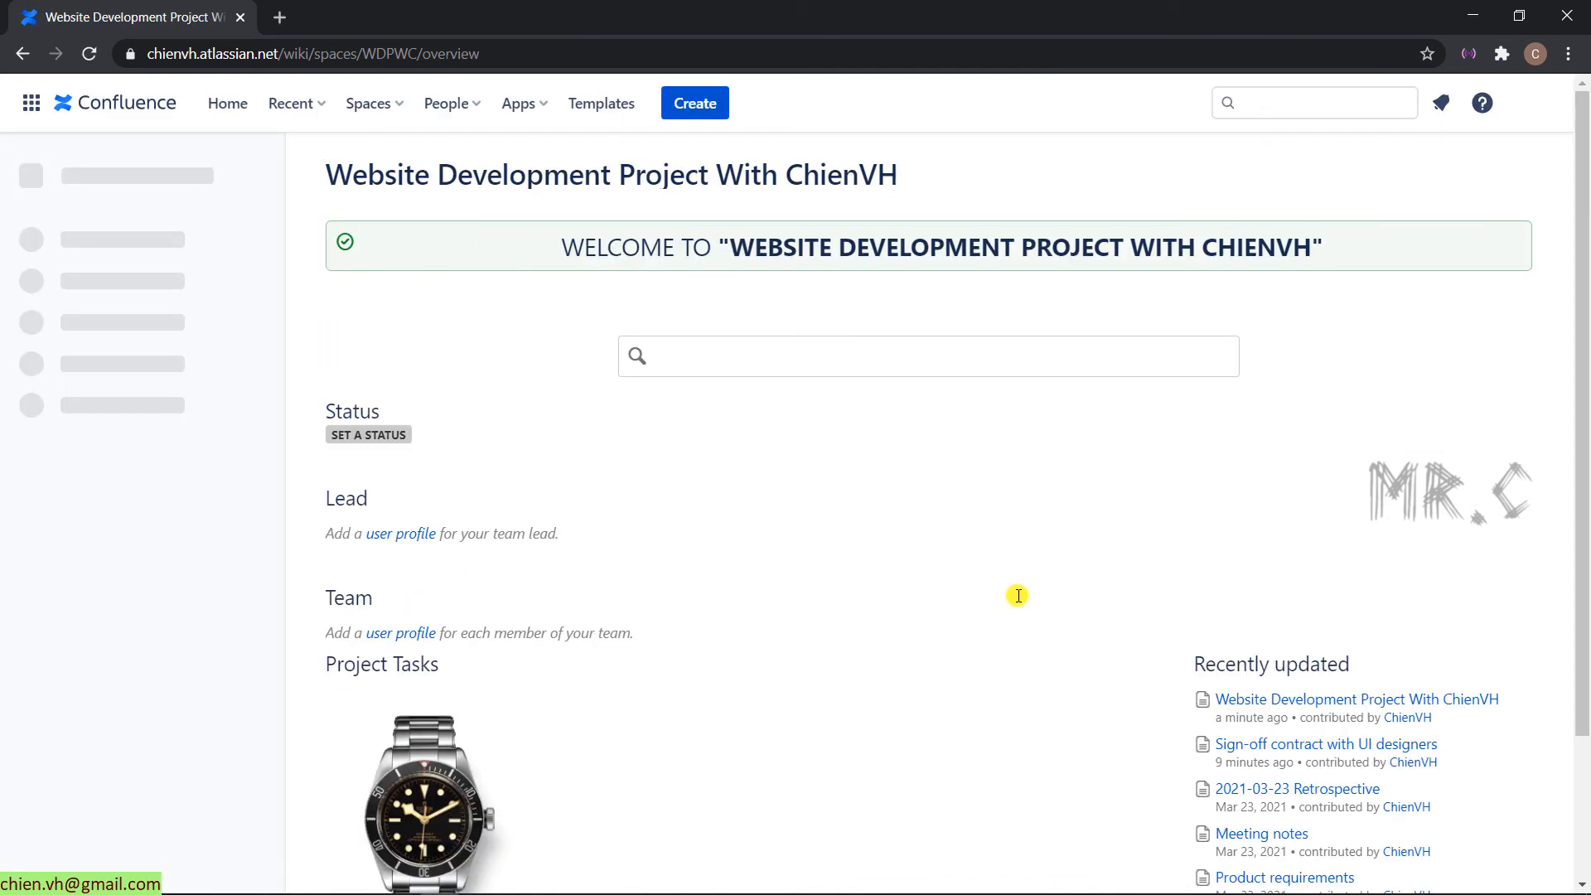
click(689, 352)
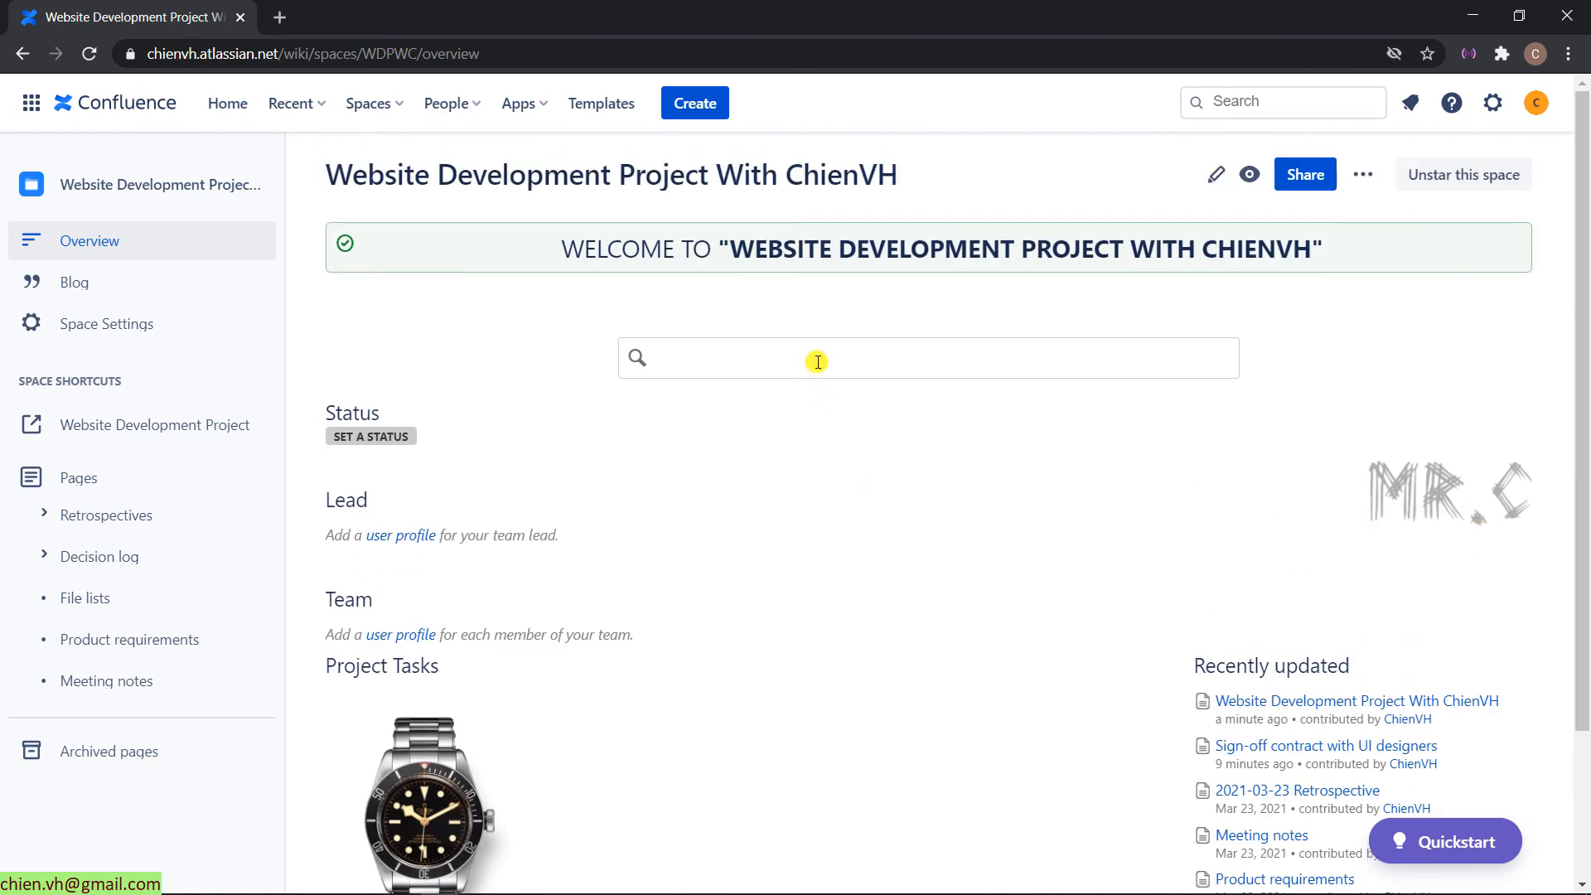
Step: Reopen the overview for editing and delete all Status, Lead and Team content from the section below Livesearch
click(1218, 177)
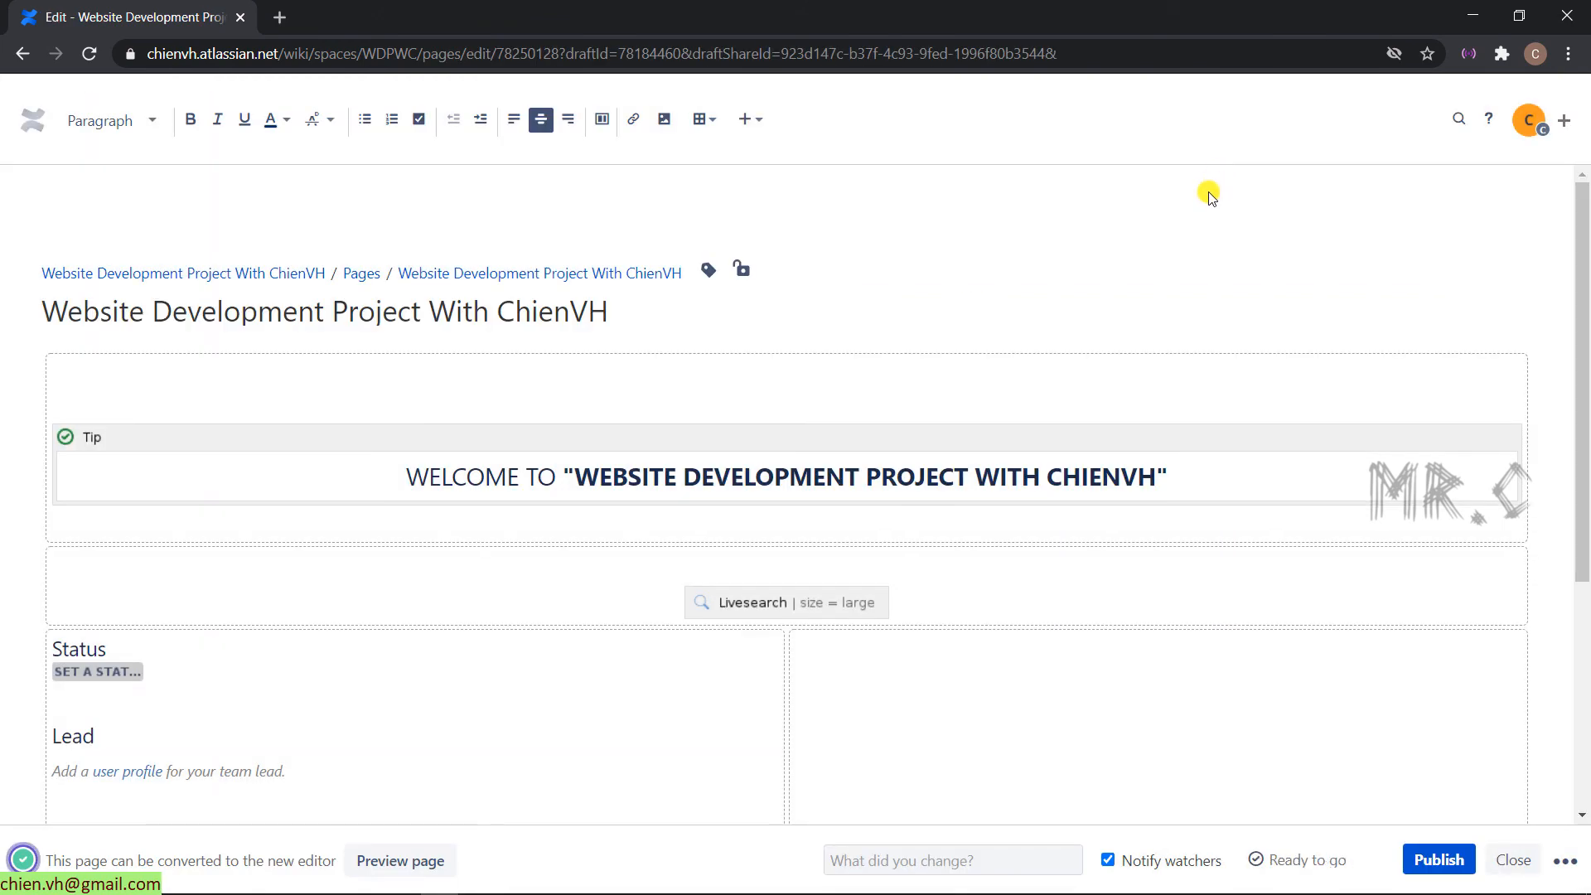
scroll(665, 653, down, 3)
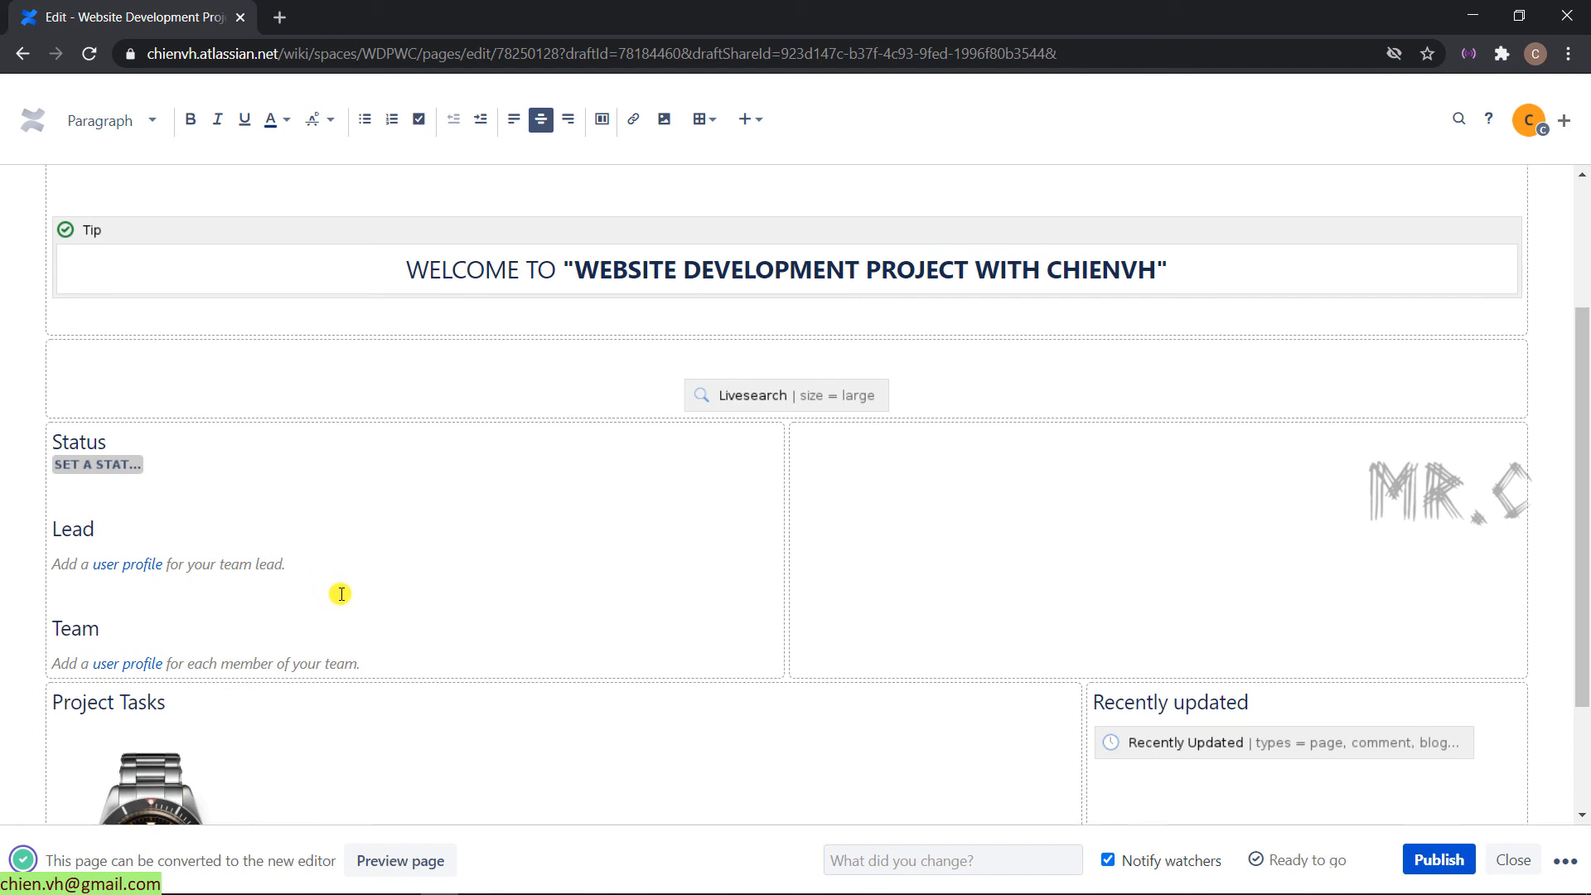
drag(394, 658, 28, 422)
click(25, 423)
key(Delete)
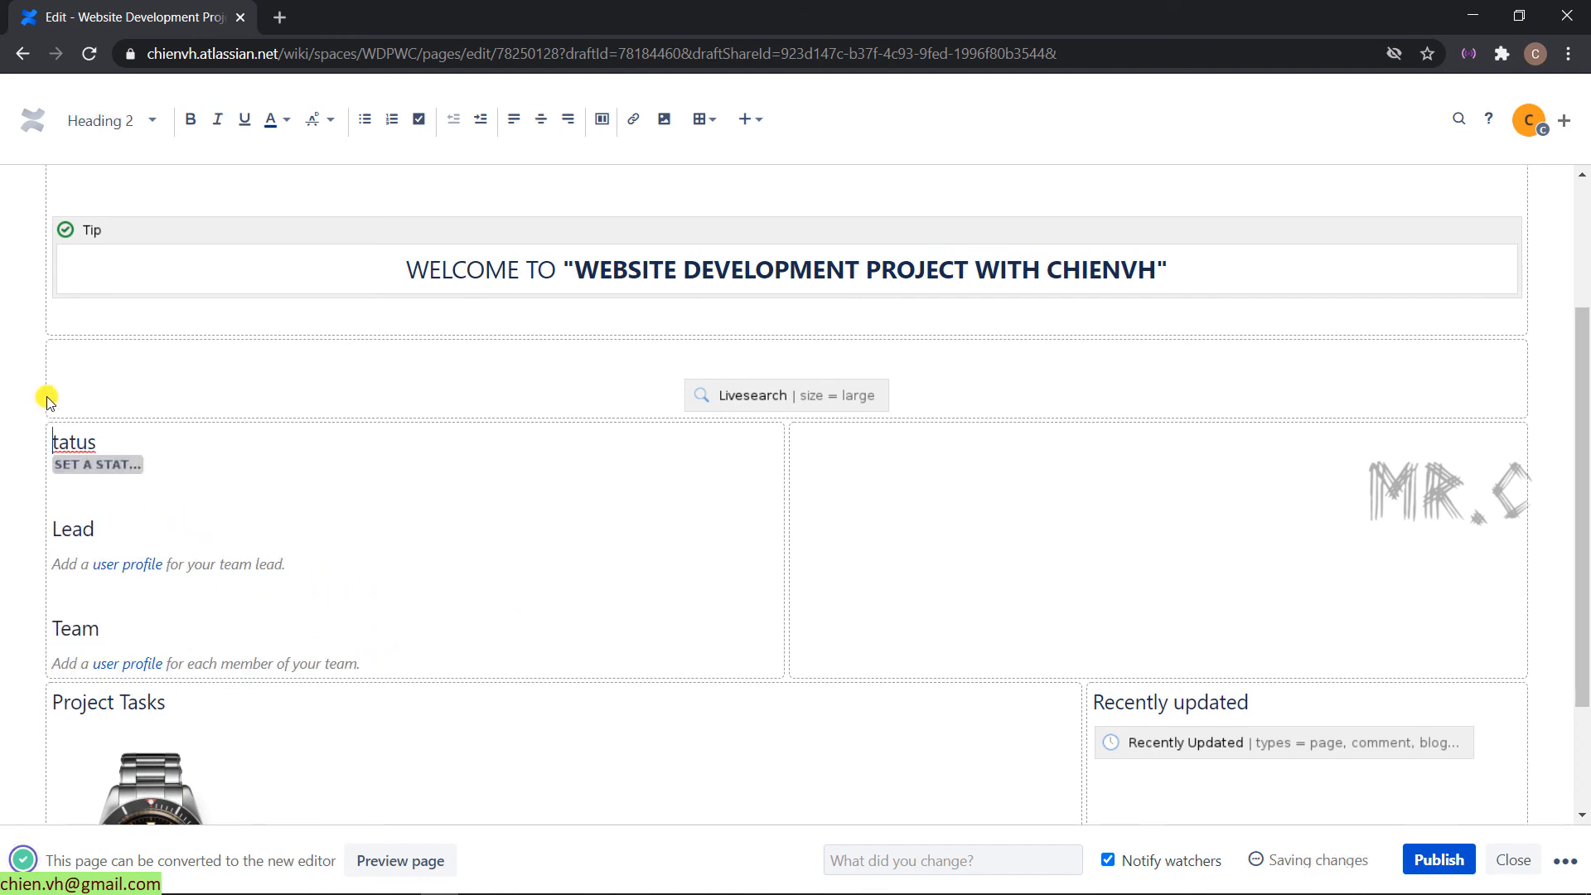
key(ctrl+shift+End)
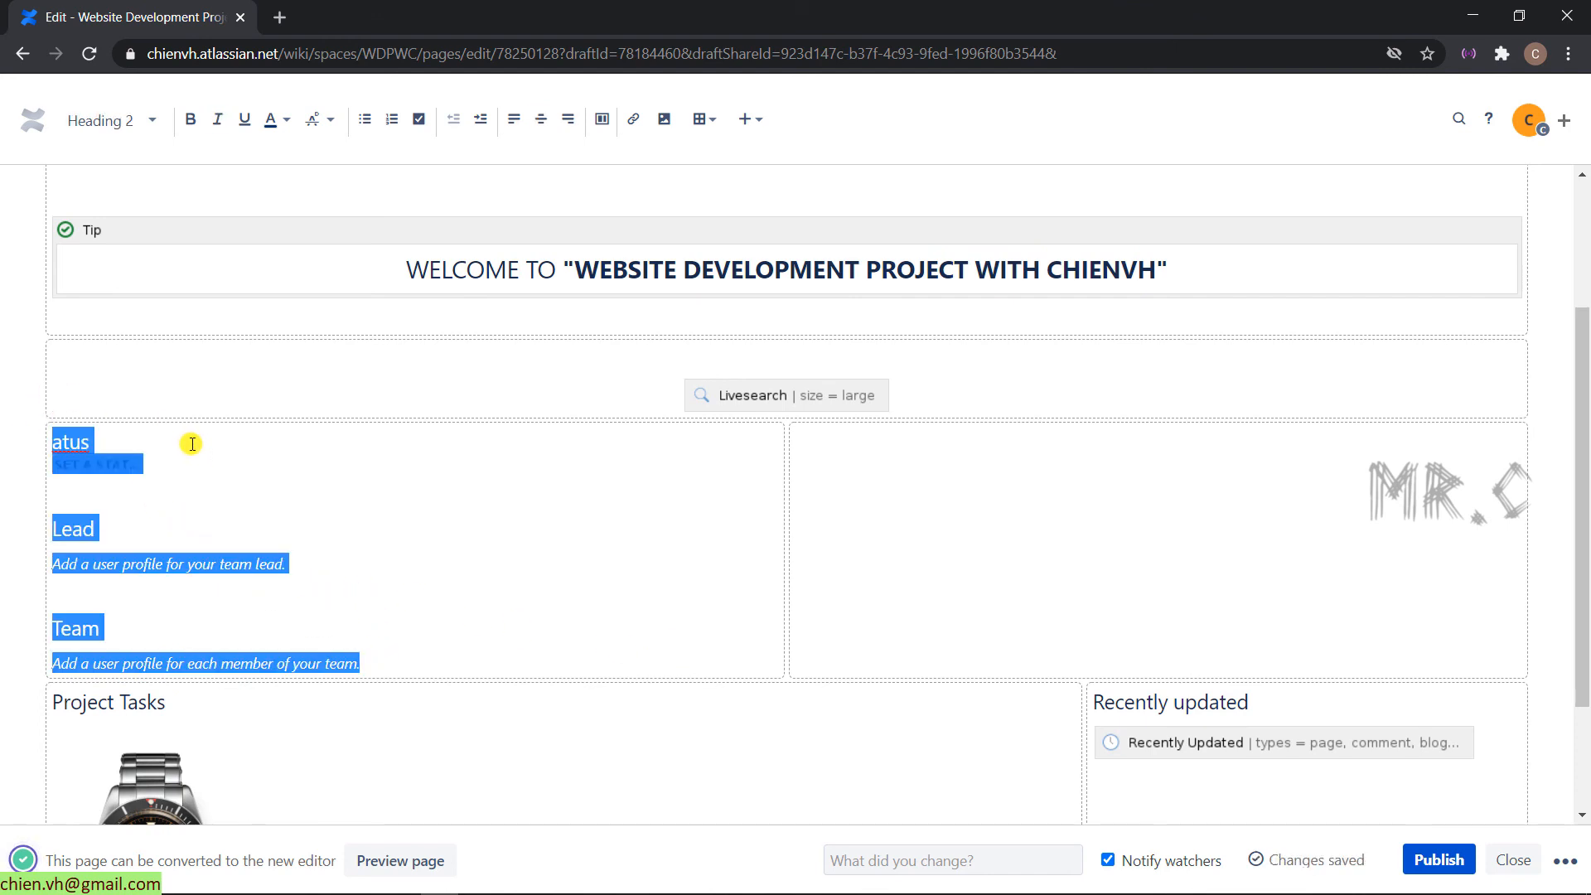
key(Delete)
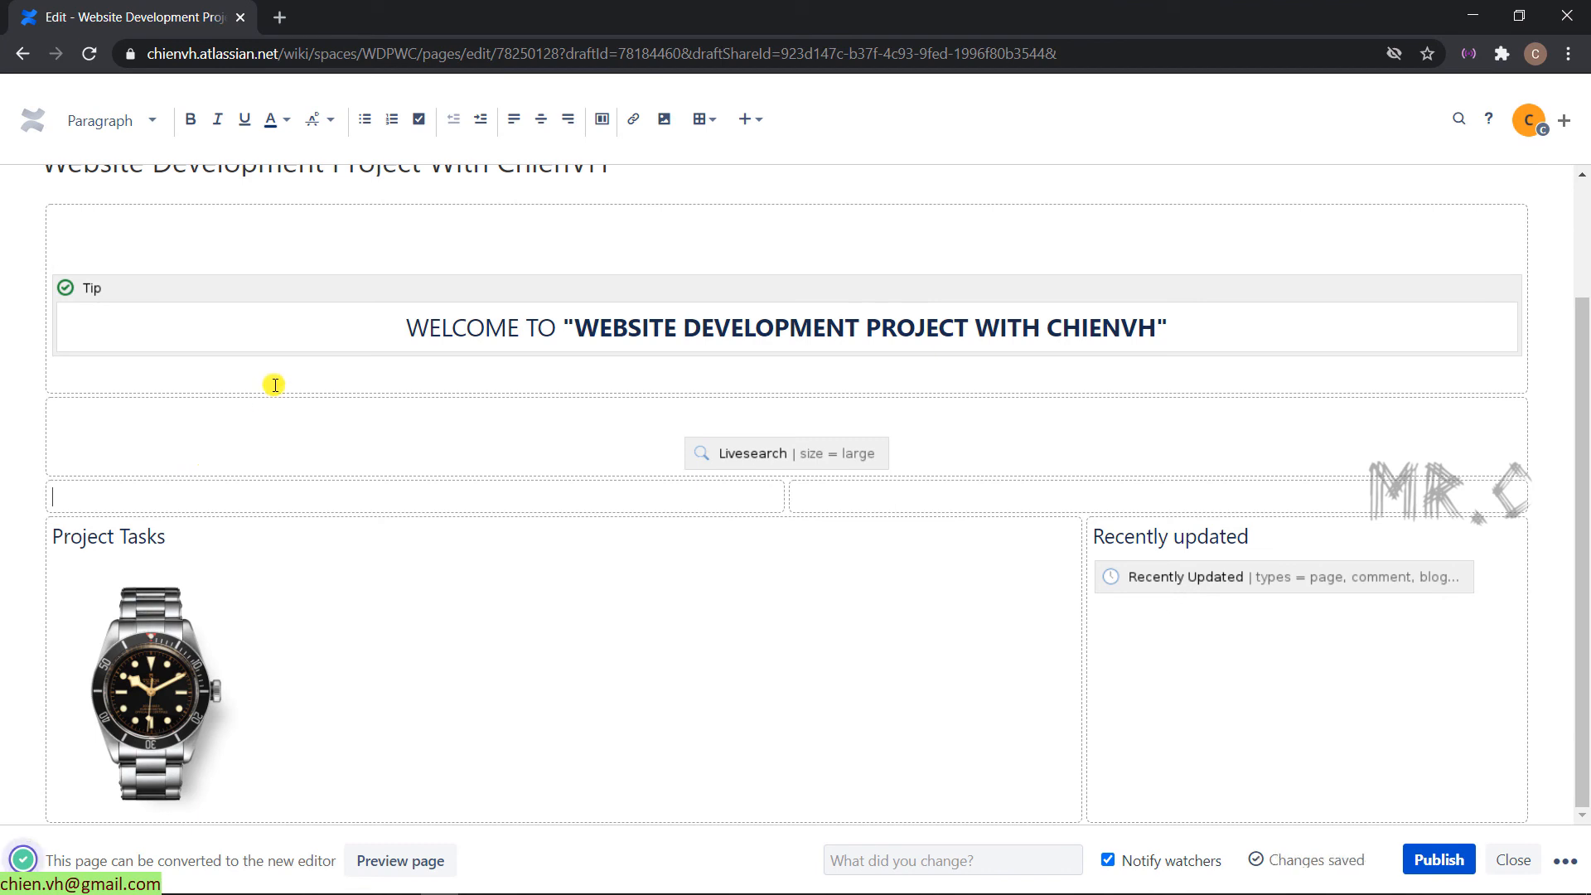
Step: Insert the Gallery macro from the Media category with default settings into the emptied section, and publish the page
click(750, 120)
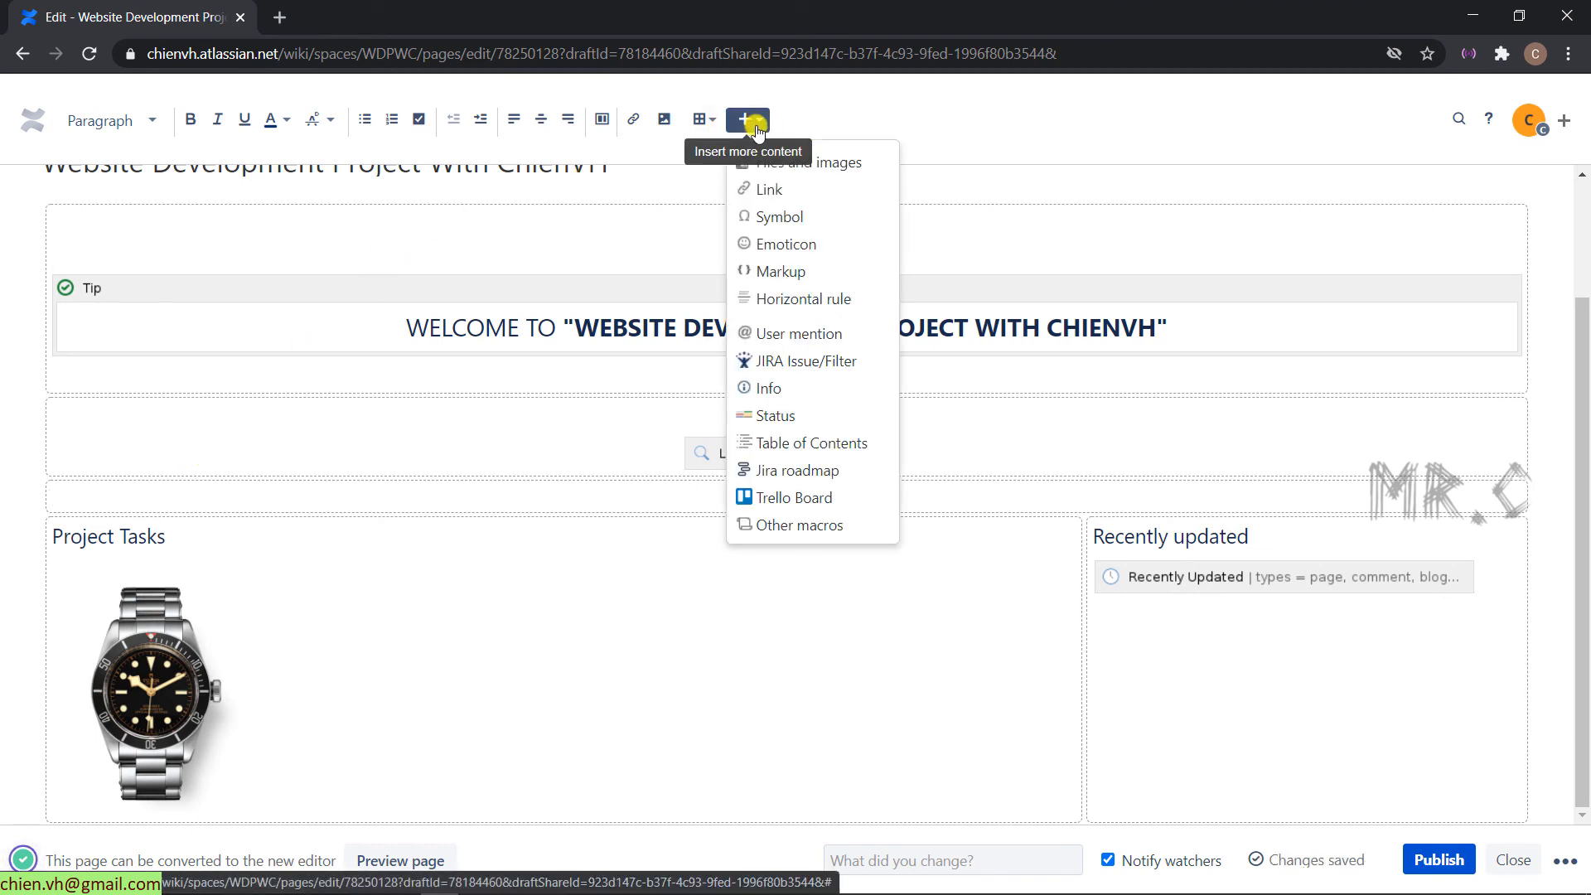
click(799, 525)
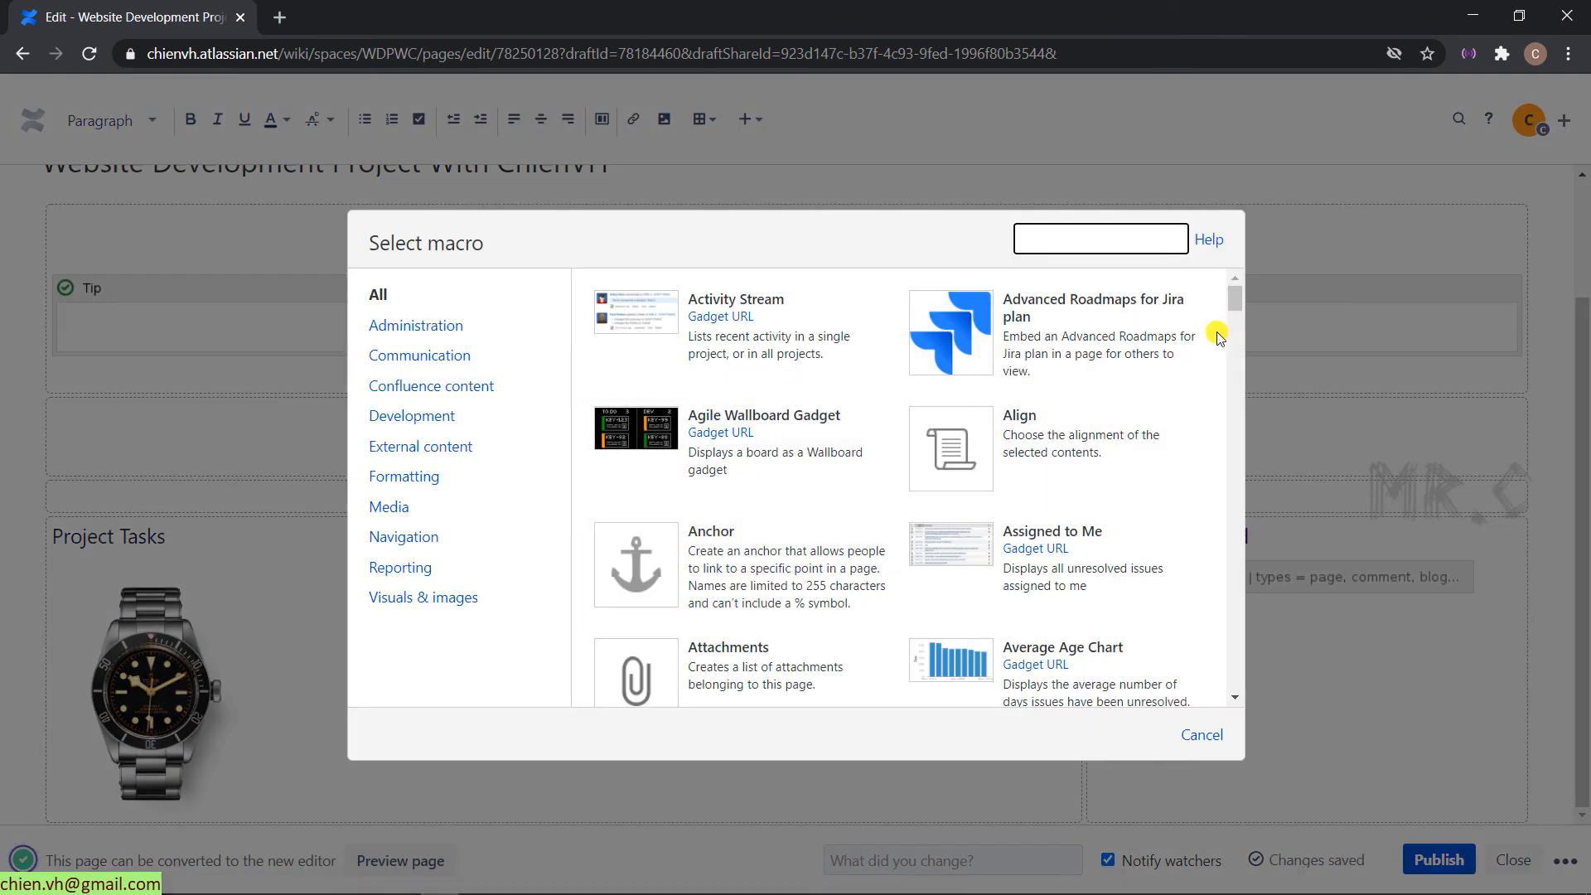
click(389, 506)
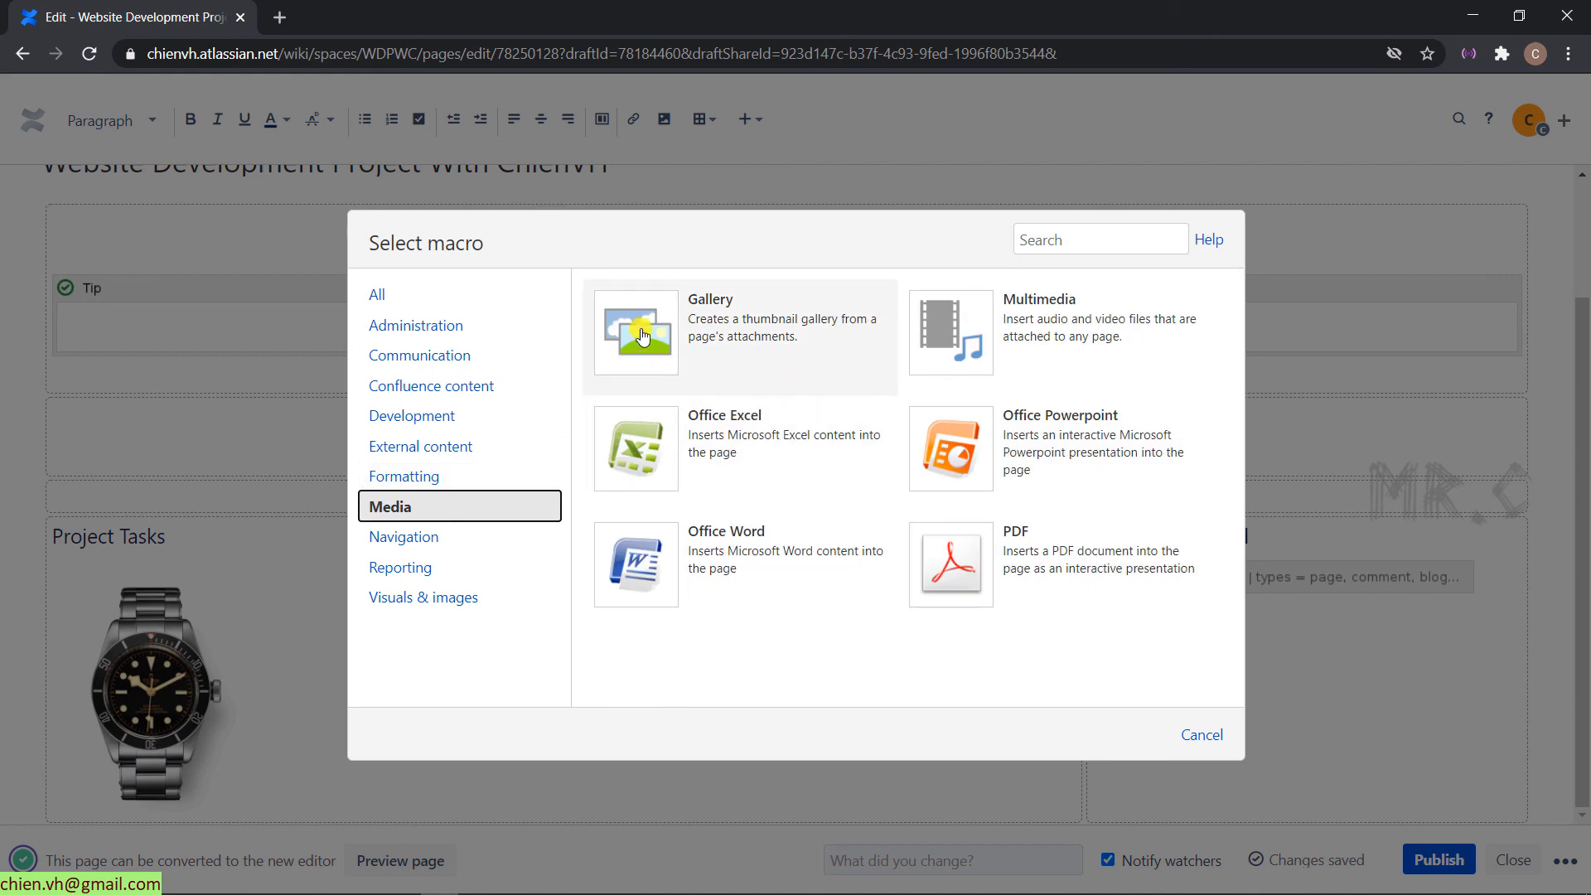
click(656, 317)
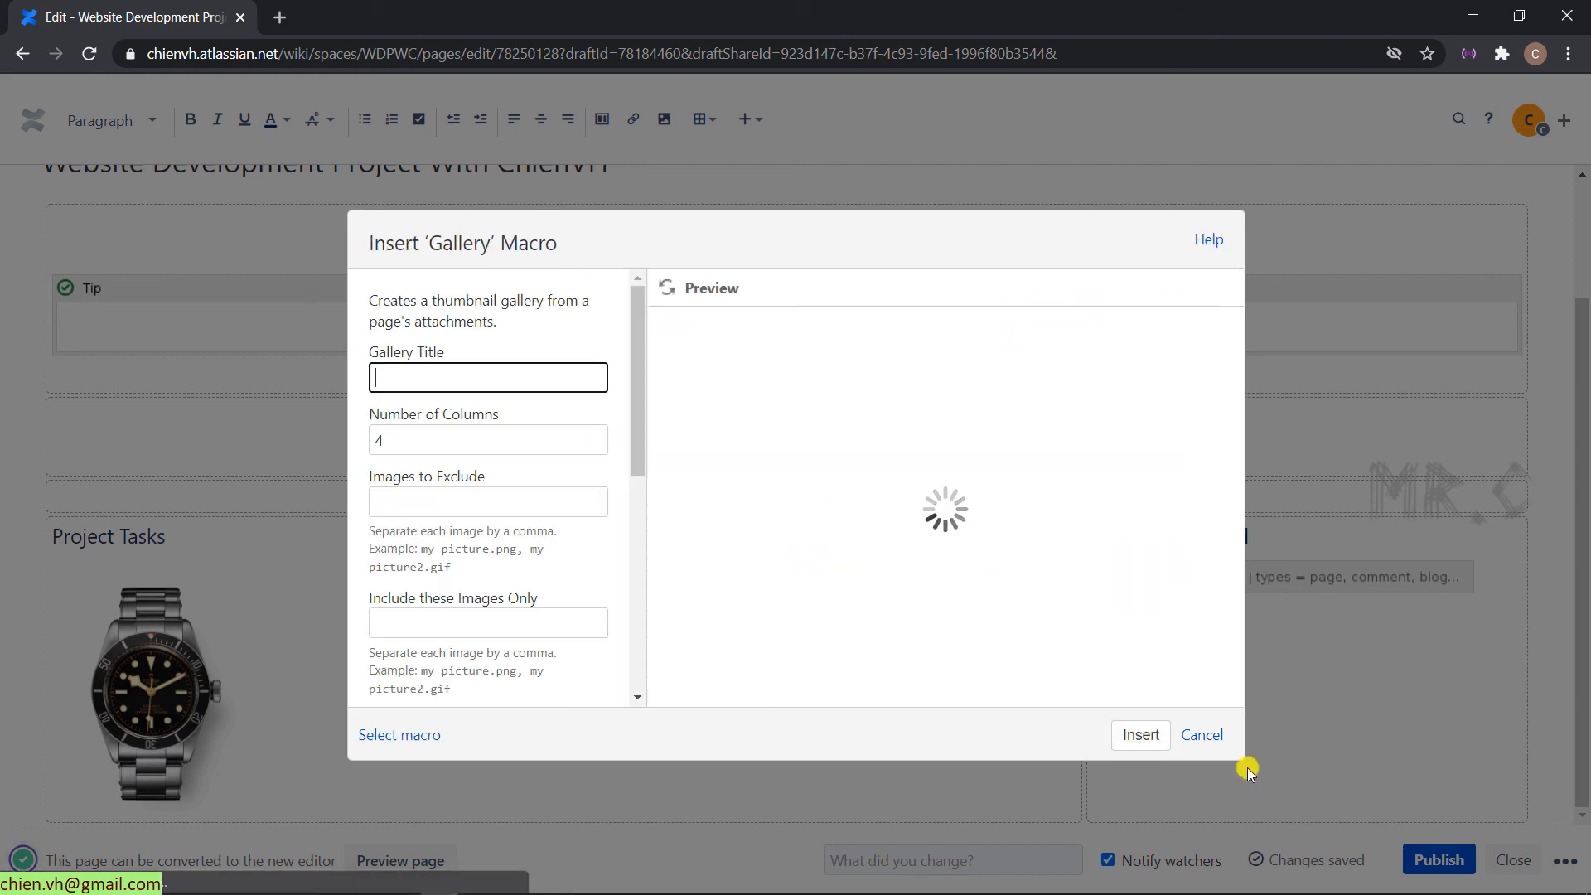
click(1141, 735)
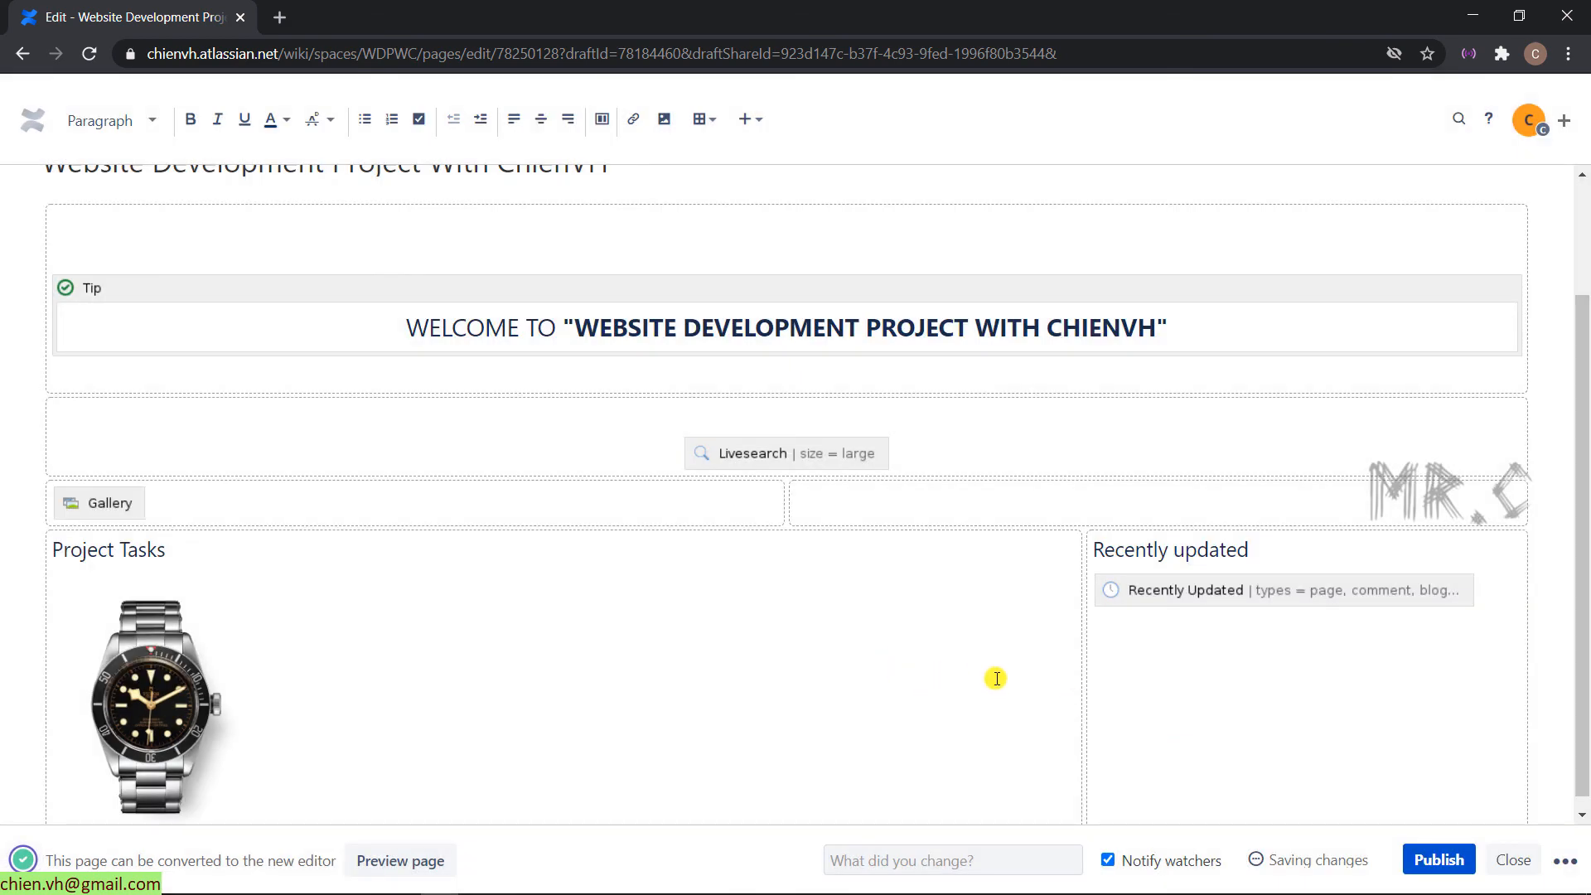
click(1440, 858)
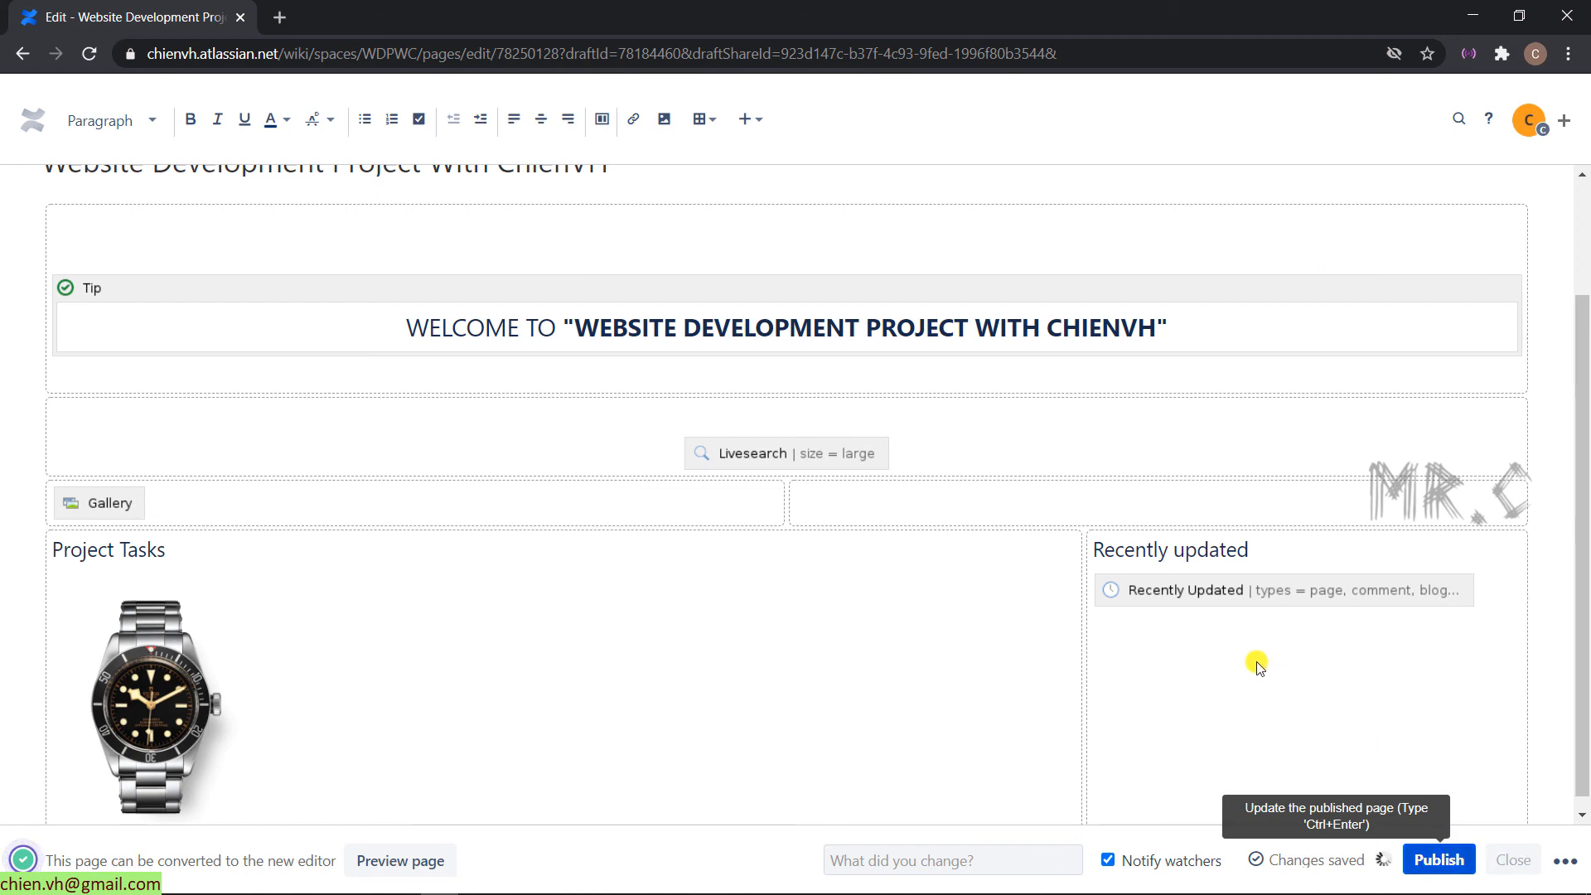